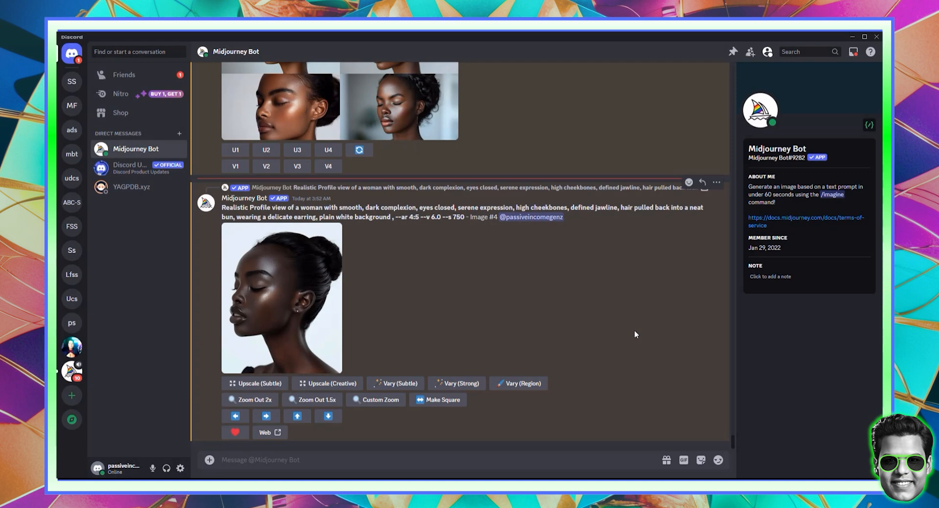
Upscale the first image of the latest side-view portrait grid made with the 16:9 prompt.
{"action": "scroll", "coordinate": [553, 273], "scroll_direction": "up", "scroll_amount": 4}
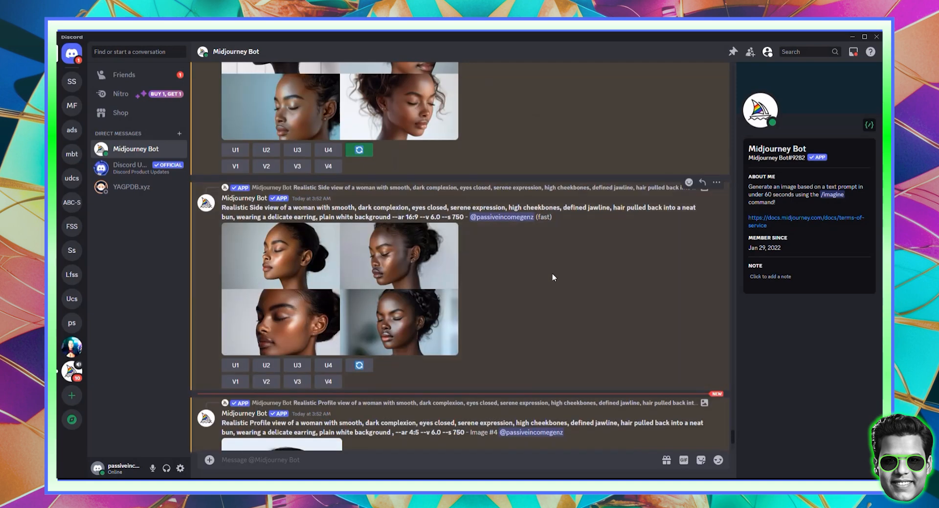
{"action": "scroll", "coordinate": [553, 277], "scroll_direction": "down", "scroll_amount": 3}
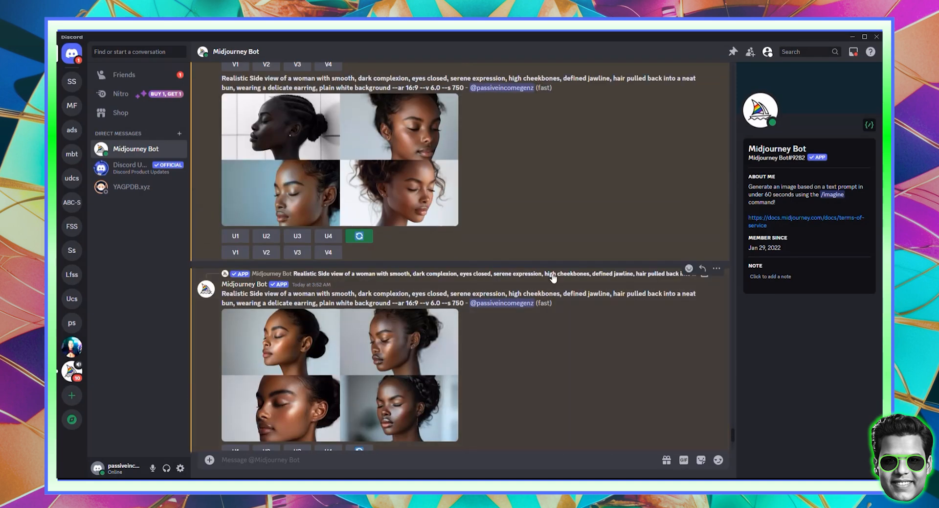
{"action": "scroll", "coordinate": [357, 377], "scroll_direction": "up", "scroll_amount": 3}
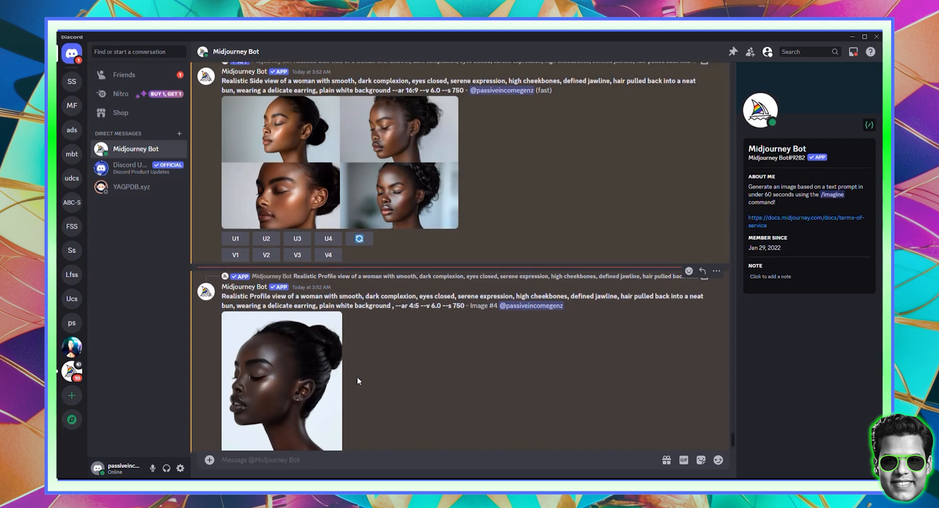
{"action": "scroll", "coordinate": [359, 381], "scroll_direction": "up", "scroll_amount": 4}
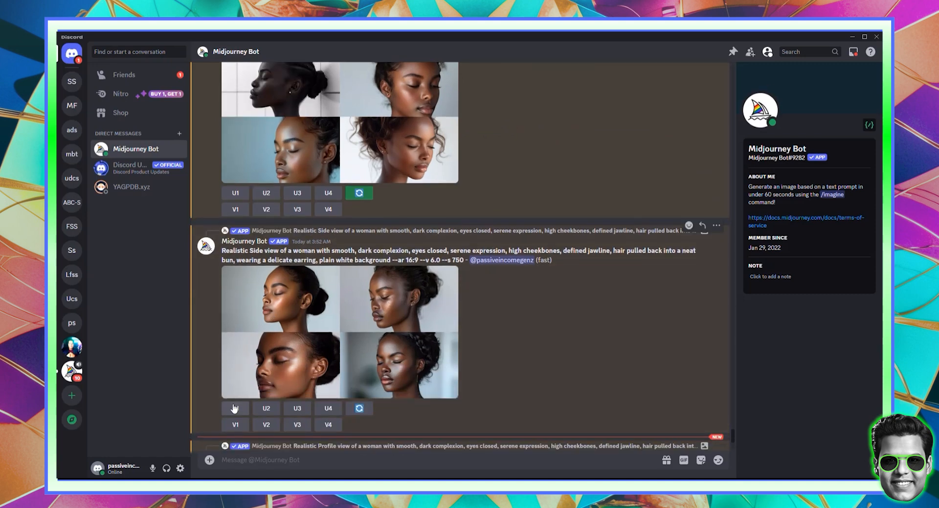
{"action": "left_click", "coordinate": [234, 409]}
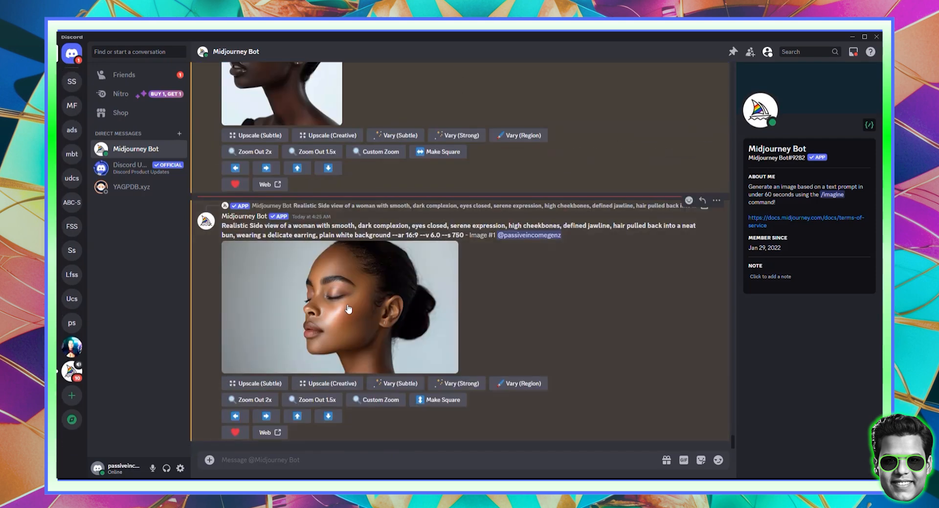
Open the upscaled side-view portrait in the enlarged view and copy the image.
{"action": "left_click", "coordinate": [348, 315]}
{"action": "right_click", "coordinate": [465, 263]}
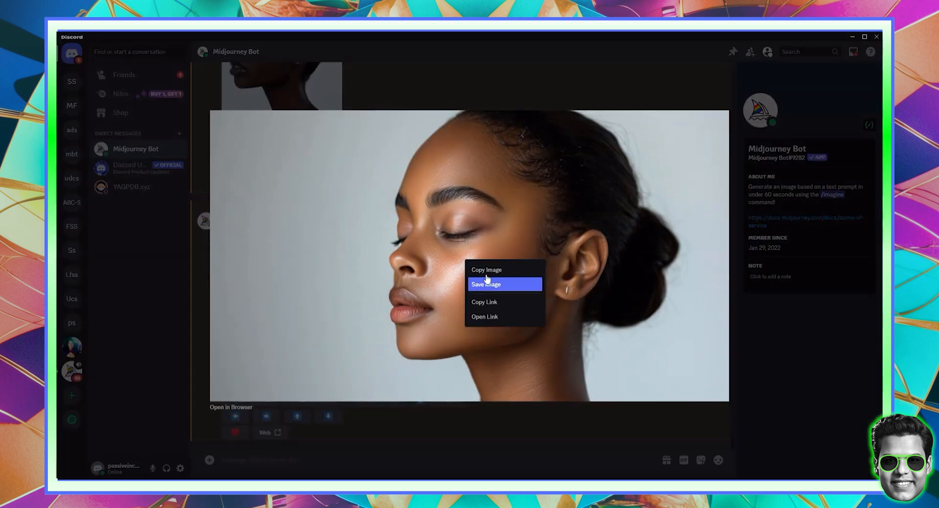
{"action": "left_click", "coordinate": [486, 278]}
Switch to Canva and create a new custom-size design of 1920 × 1080 px.
{"action": "left_click", "coordinate": [362, 488]}
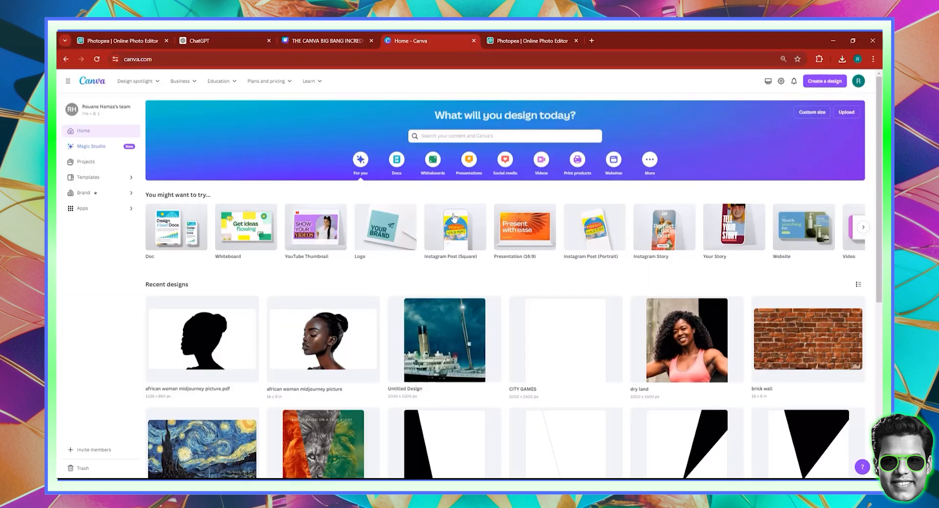
{"action": "left_click", "coordinate": [823, 82]}
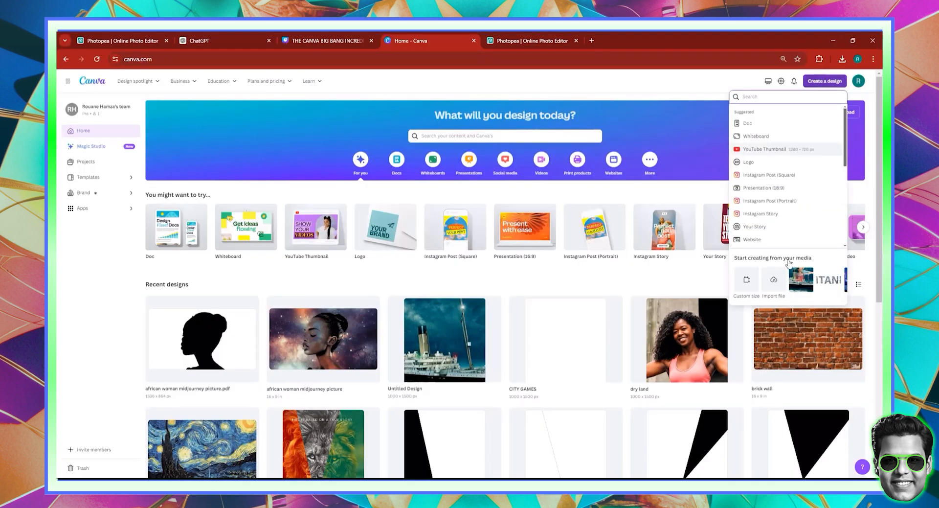
{"action": "left_click", "coordinate": [744, 289]}
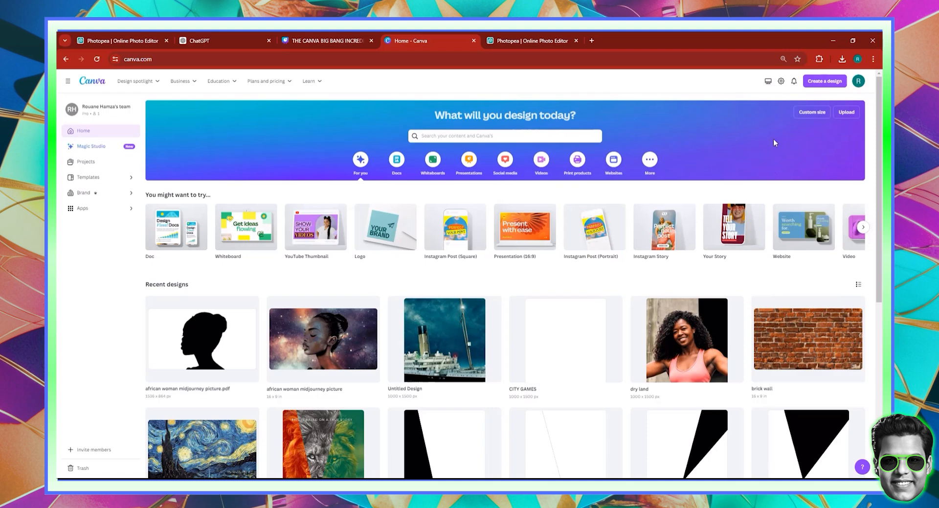
{"action": "left_click", "coordinate": [812, 112]}
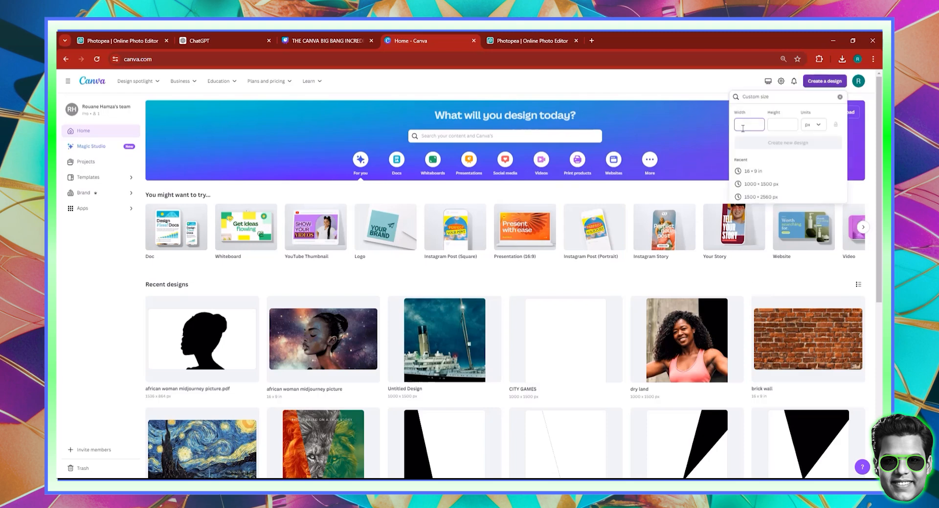
{"action": "type", "text": "1920"}
{"action": "left_click", "coordinate": [786, 122]}
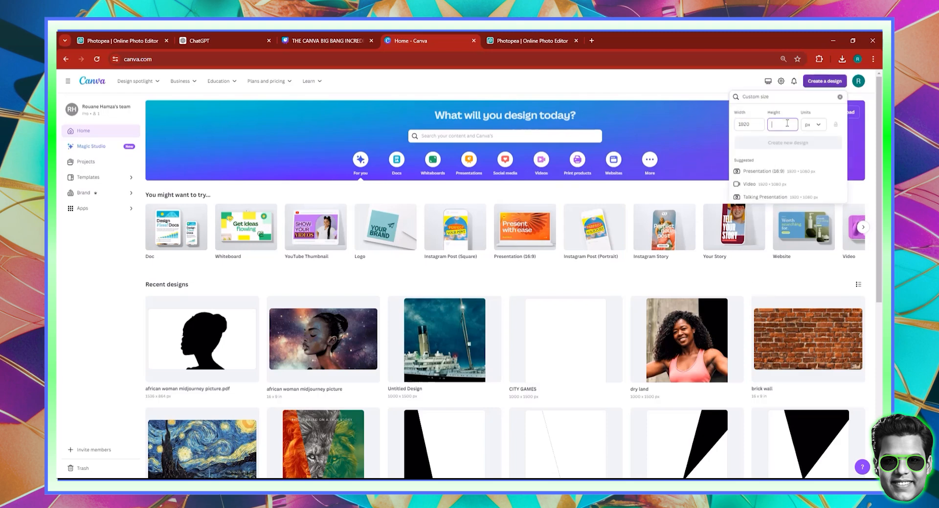
{"action": "type", "text": "180"}
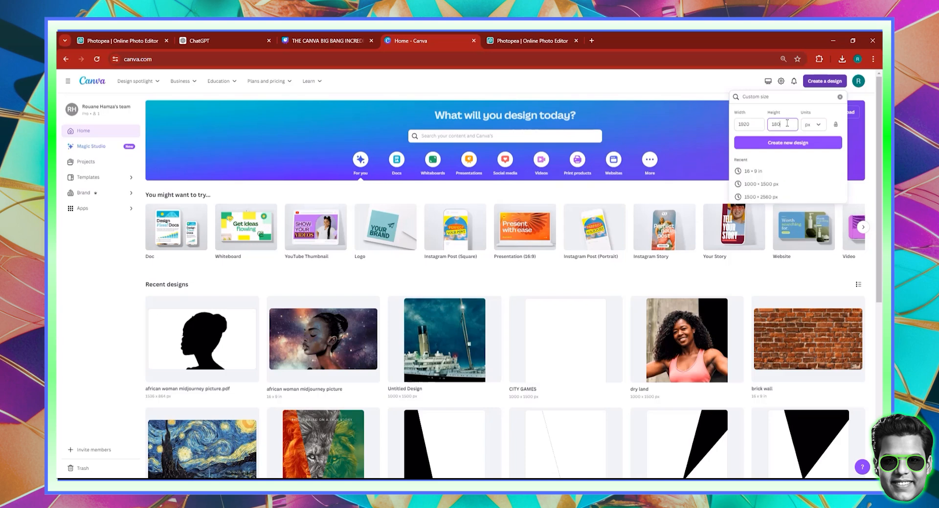
{"action": "key", "text": "BackSpace"}
{"action": "key", "text": "BackSpace"}
{"action": "type", "text": "080"}
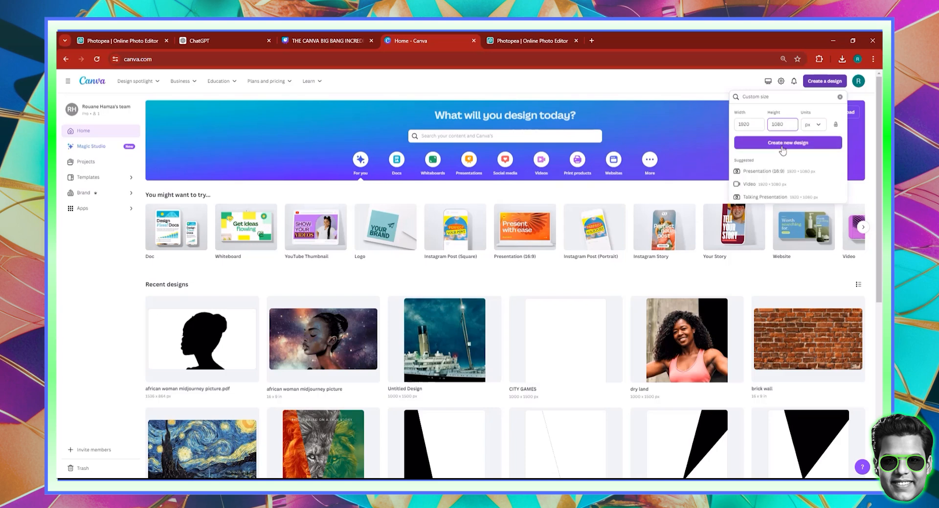
{"action": "left_click", "coordinate": [784, 143]}
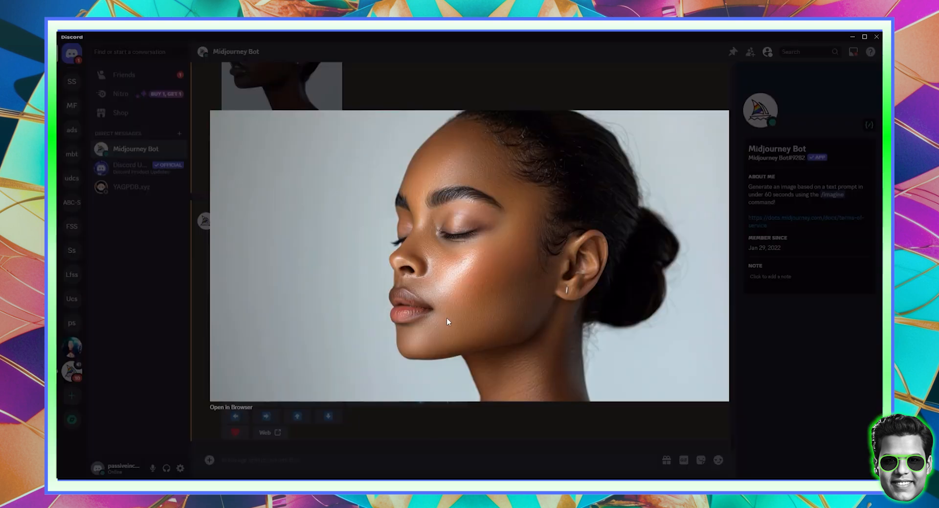
Copy the enlarged portrait from Discord and paste it onto the blank Canva page.
{"action": "right_click", "coordinate": [447, 318]}
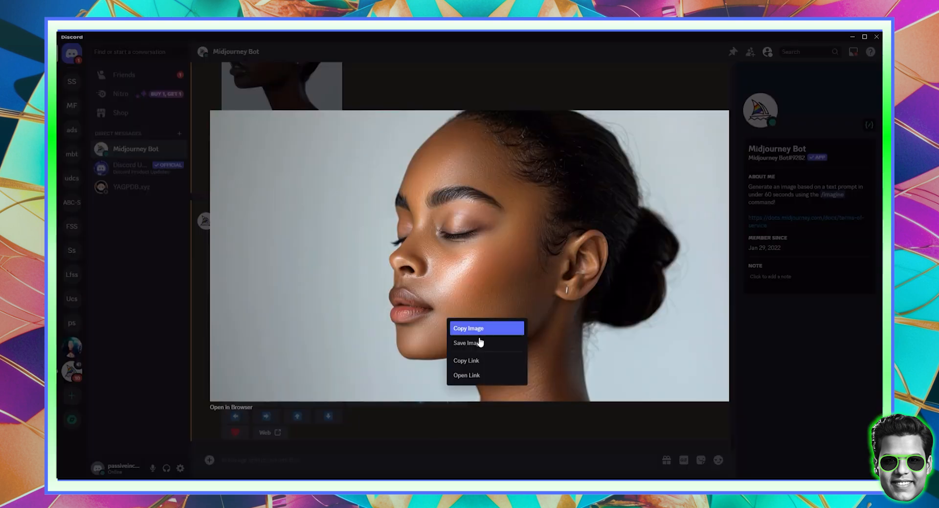
{"action": "left_click", "coordinate": [171, 327]}
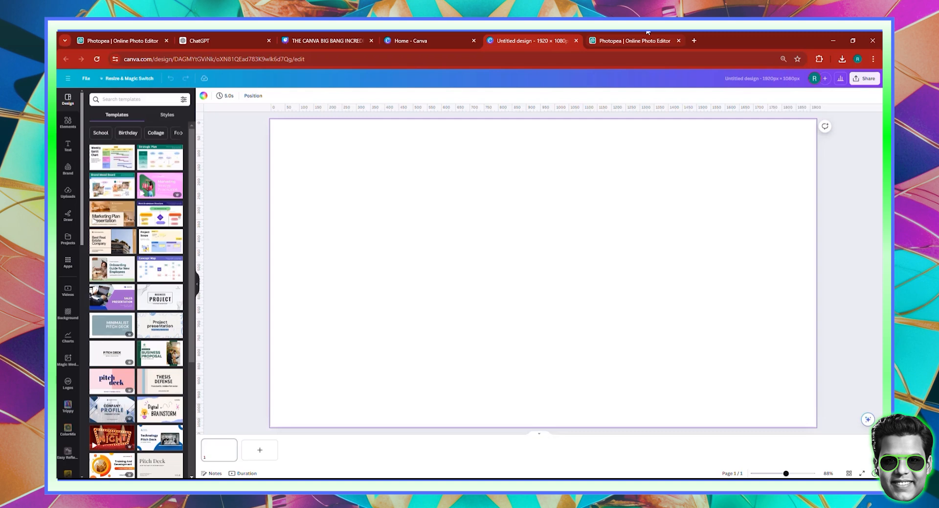
{"action": "key", "text": "ctrl+v"}
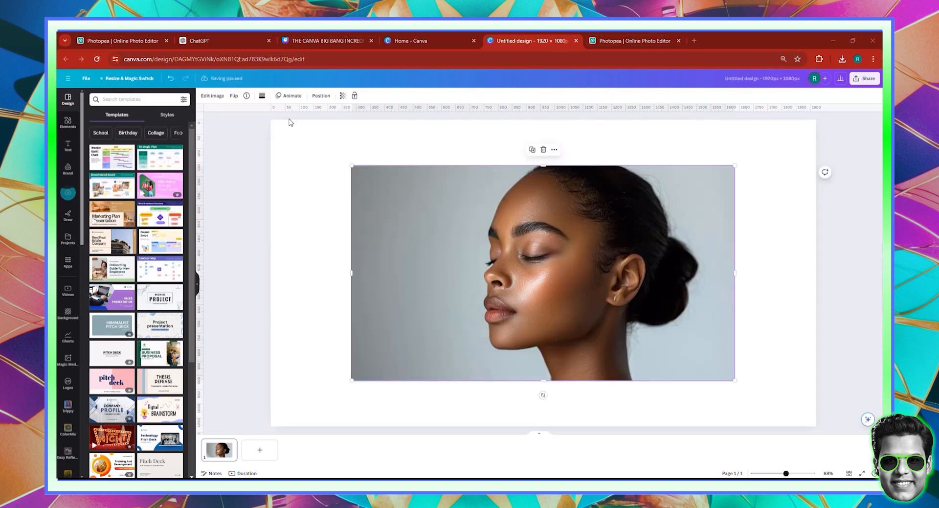
Crop the portrait's left side to a width of about 1123 px and shift it to about X 360, Y 145 px.
{"action": "left_click", "coordinate": [321, 95]}
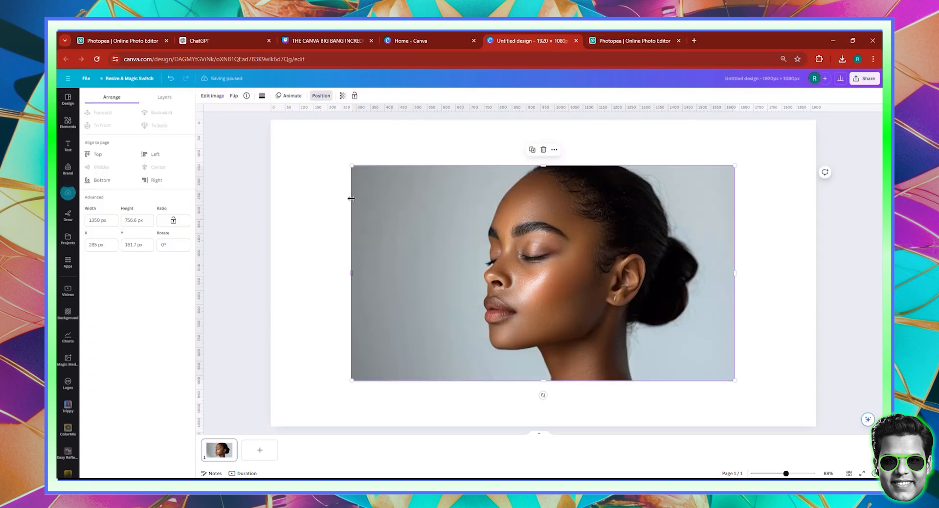
{"action": "left_click_drag", "start_coordinate": [376, 199], "coordinate": [376, 197]}
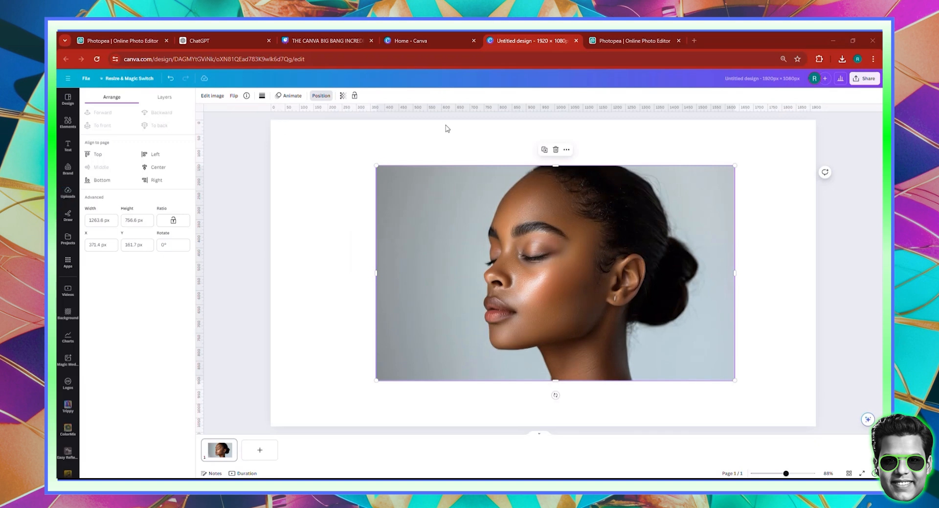
{"action": "left_click_drag", "start_coordinate": [516, 249], "coordinate": [472, 242]}
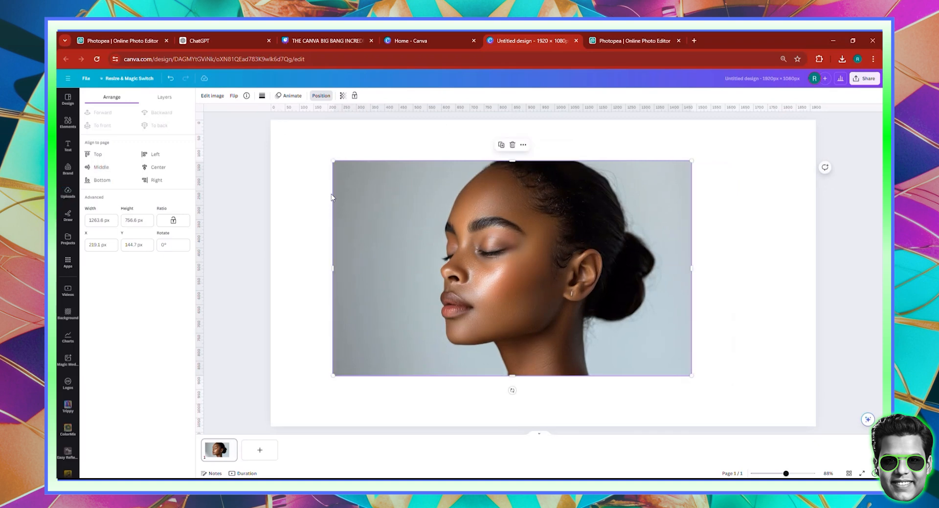
{"action": "left_click_drag", "start_coordinate": [343, 190], "coordinate": [383, 198]}
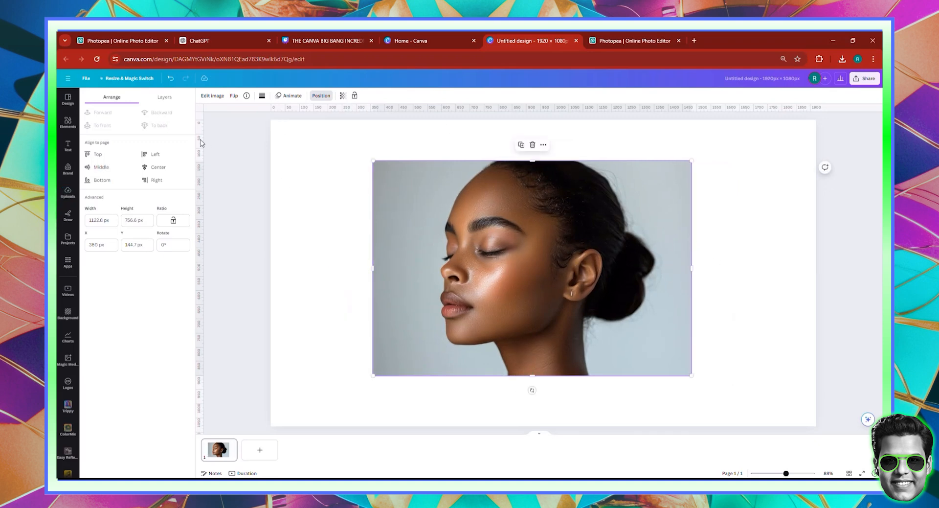
Remove the portrait's background and crop away the empty space on both sides of the head.
{"action": "left_click", "coordinate": [211, 98]}
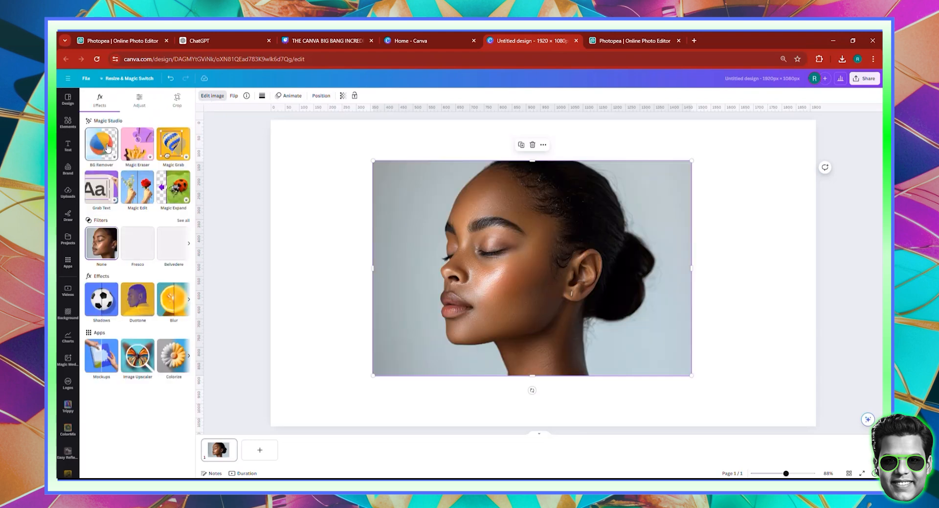
{"action": "left_click", "coordinate": [107, 152]}
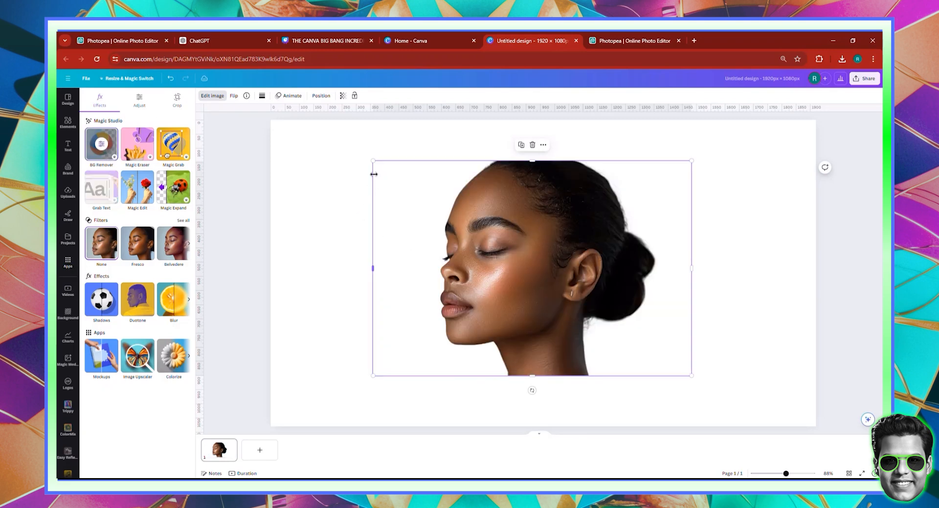
{"action": "left_click_drag", "start_coordinate": [387, 175], "coordinate": [426, 174]}
{"action": "left_click_drag", "start_coordinate": [691, 179], "coordinate": [673, 179]}
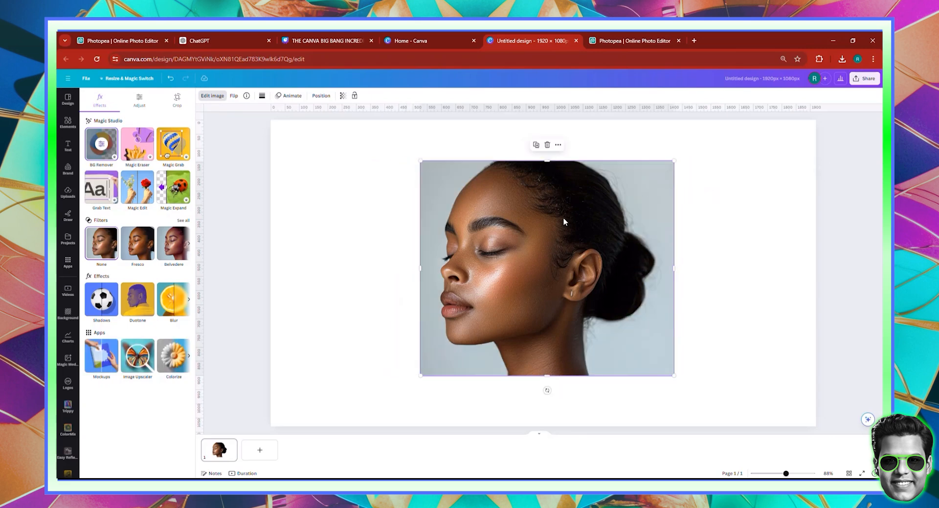
Enlarge the cutout portrait to fill the full page height and centre it horizontally on the page.
{"action": "left_click_drag", "start_coordinate": [510, 234], "coordinate": [426, 193]}
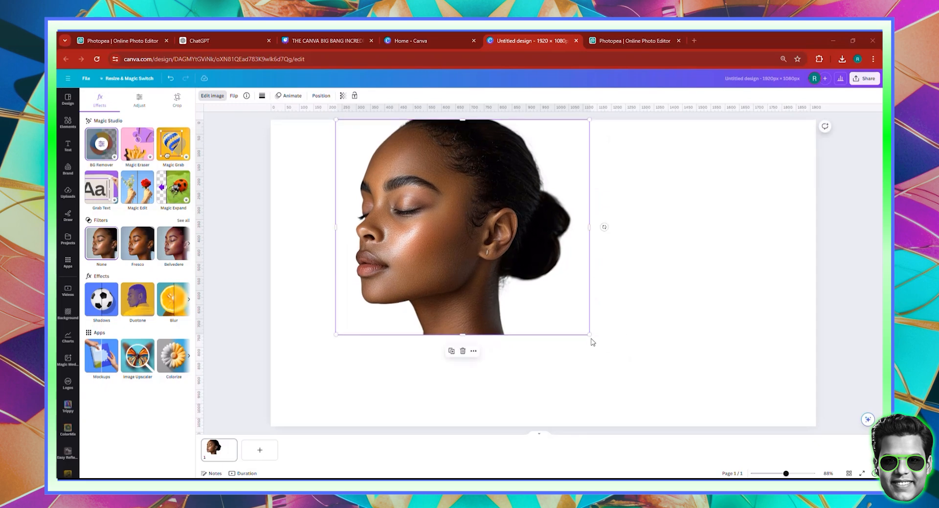
{"action": "left_click", "coordinate": [592, 338]}
{"action": "left_click", "coordinate": [557, 307]}
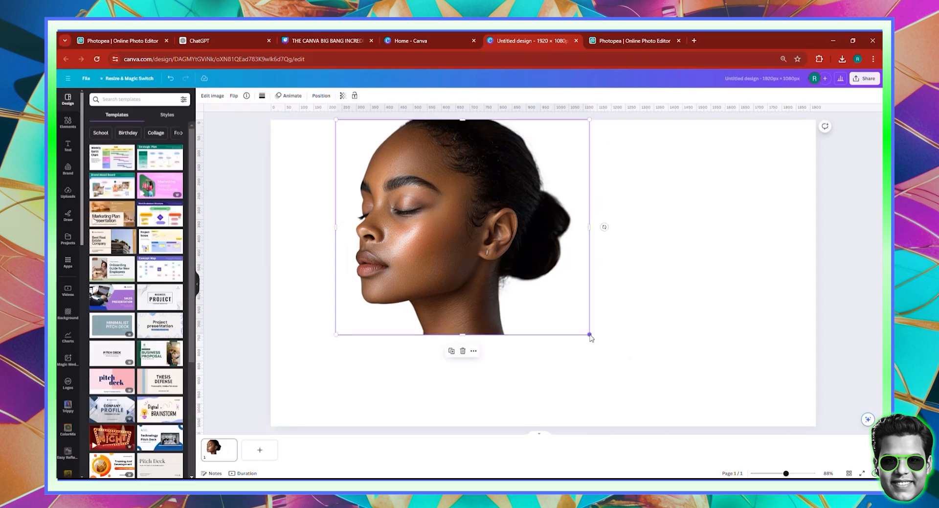
{"action": "left_click_drag", "start_coordinate": [645, 369], "coordinate": [719, 405]}
{"action": "left_click_drag", "start_coordinate": [490, 349], "coordinate": [515, 347]}
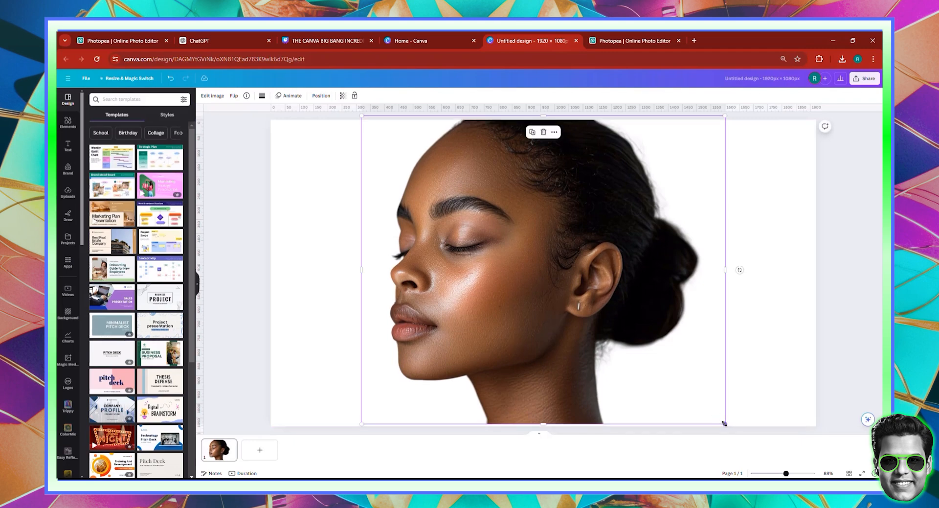
{"action": "left_click_drag", "start_coordinate": [726, 424], "coordinate": [733, 427]}
{"action": "left_click", "coordinate": [872, 329]}
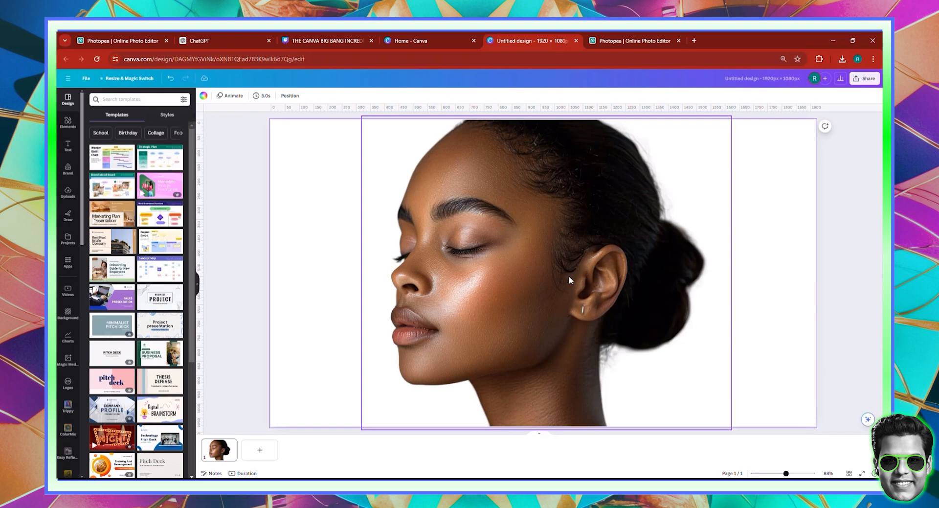
Apply Auto-adjust to the whole portrait image.
{"action": "left_click", "coordinate": [486, 248]}
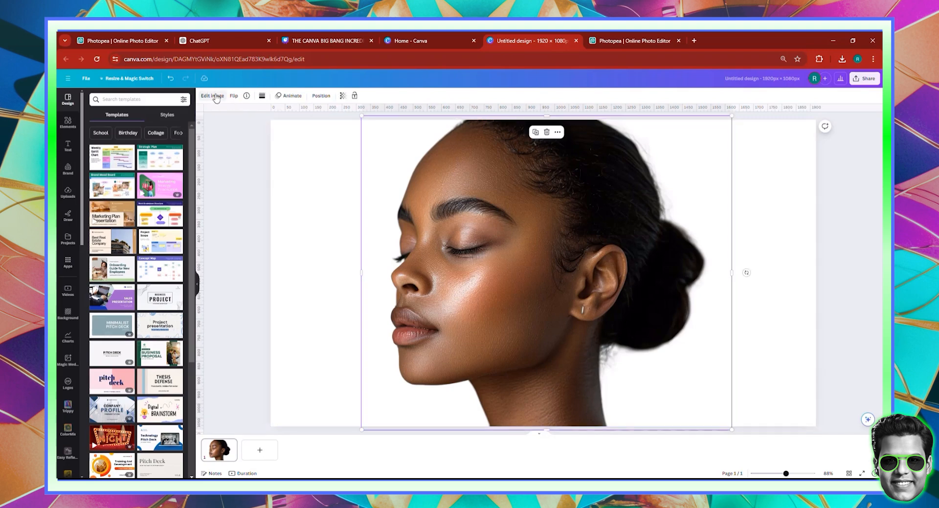
{"action": "left_click", "coordinate": [213, 96]}
{"action": "left_click", "coordinate": [141, 105]}
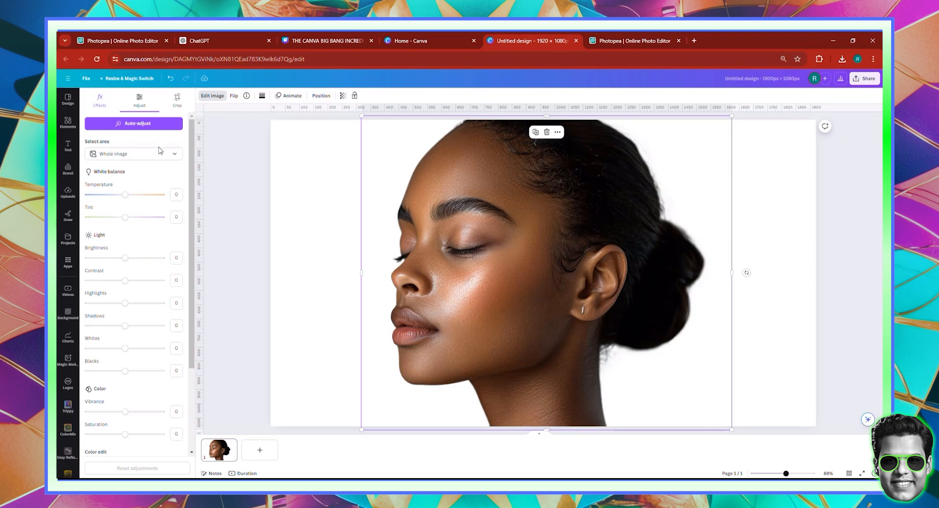
{"action": "left_click", "coordinate": [139, 124]}
{"action": "scroll", "coordinate": [125, 350], "scroll_direction": "down", "scroll_amount": 3}
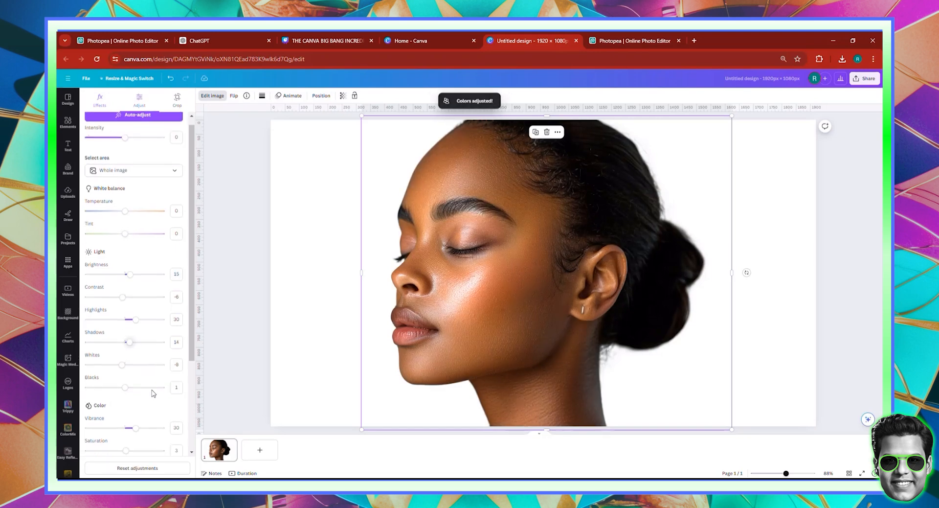
Set the portrait's Sharpness to 31, Clarity to 18 and Saturation to 23.
{"action": "mouse_move", "coordinate": [128, 401]}
{"action": "left_mouse_down"}
{"action": "mouse_move", "coordinate": [138, 400]}
{"action": "mouse_move", "coordinate": [132, 421]}
{"action": "mouse_move", "coordinate": [137, 403]}
{"action": "left_mouse_up"}
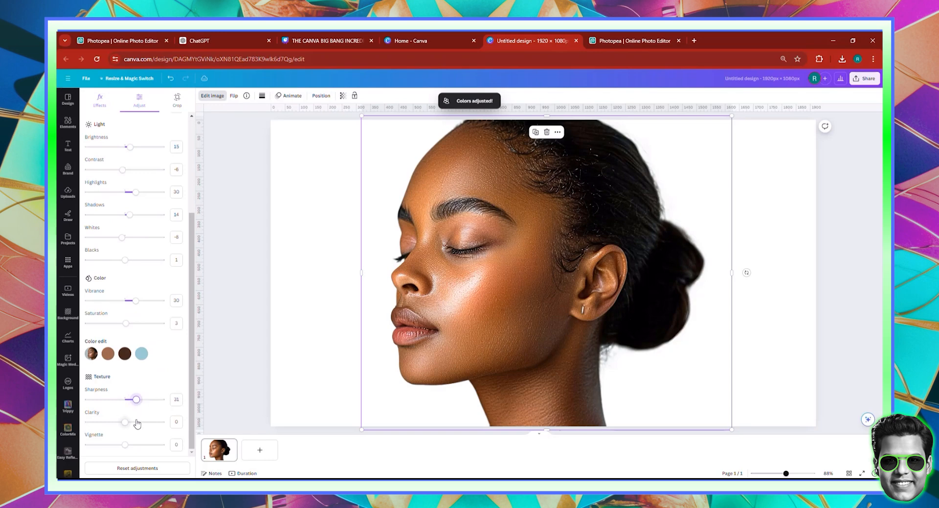
{"action": "left_click", "coordinate": [132, 422]}
{"action": "left_click", "coordinate": [131, 323]}
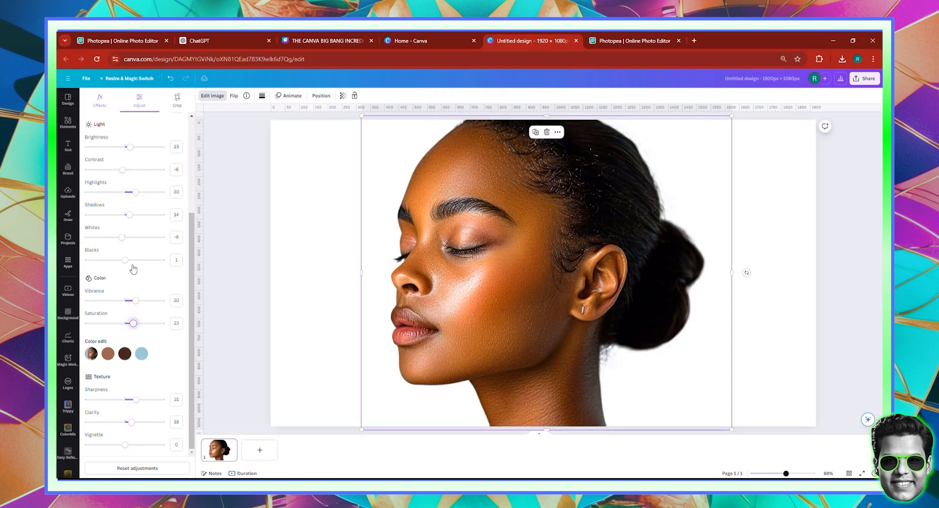
Set the portrait's Blacks to 21 and Whites to 15, and fine-tune its Shadows, Contrast and Brightness.
{"action": "left_click", "coordinate": [132, 260]}
{"action": "left_click", "coordinate": [130, 237]}
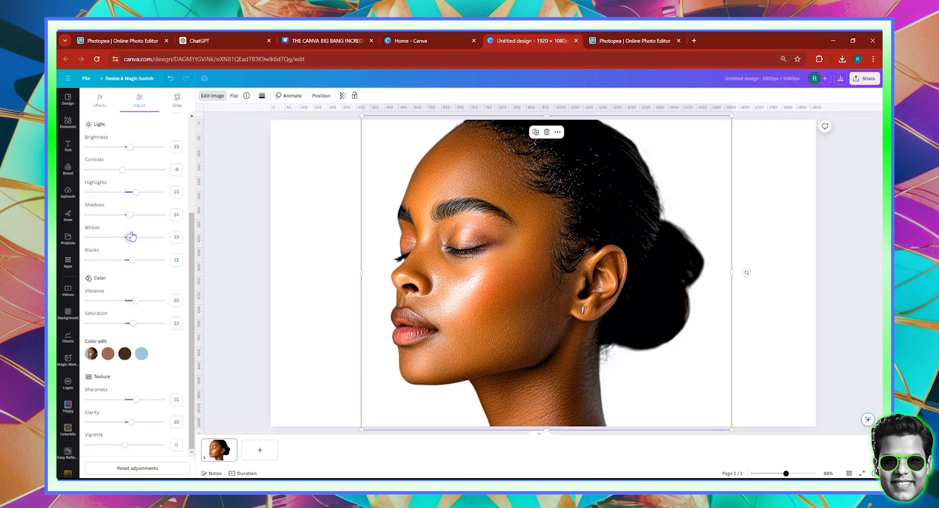
{"action": "left_click", "coordinate": [137, 215]}
{"action": "left_click_drag", "start_coordinate": [137, 217], "coordinate": [135, 215]}
{"action": "left_click", "coordinate": [132, 170]}
{"action": "left_click_drag", "start_coordinate": [132, 170], "coordinate": [130, 148]}
{"action": "left_click", "coordinate": [808, 251]}
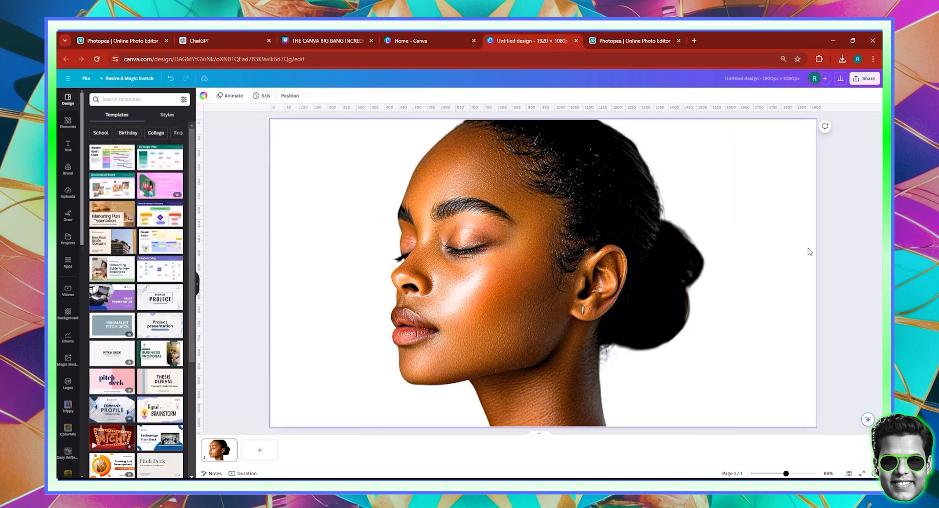
Rename the design as "beautiful lady".
{"action": "left_click", "coordinate": [866, 79]}
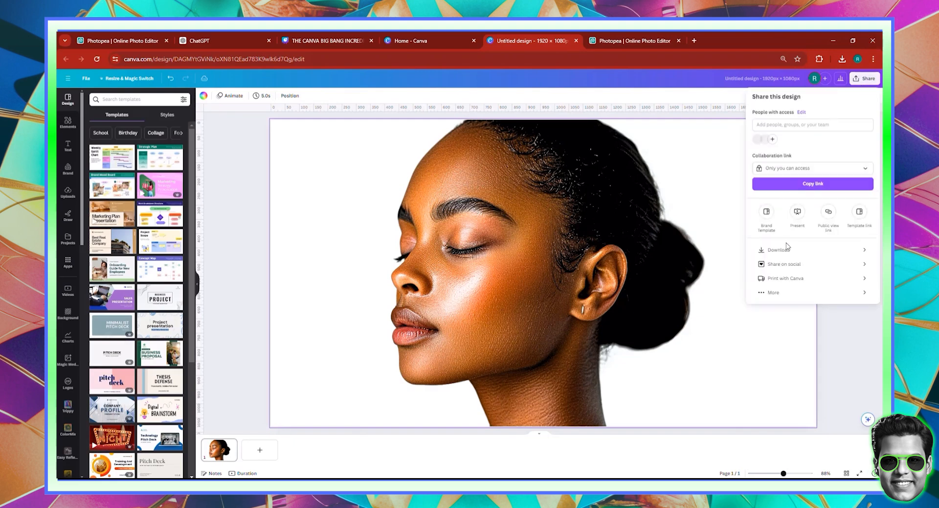
{"action": "left_click", "coordinate": [782, 82]}
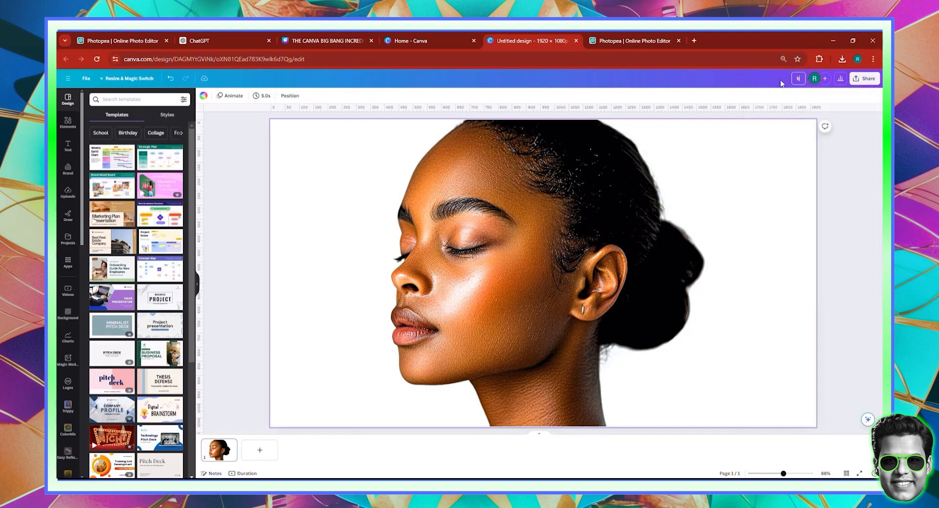
{"action": "type", "text": "beautiful"}
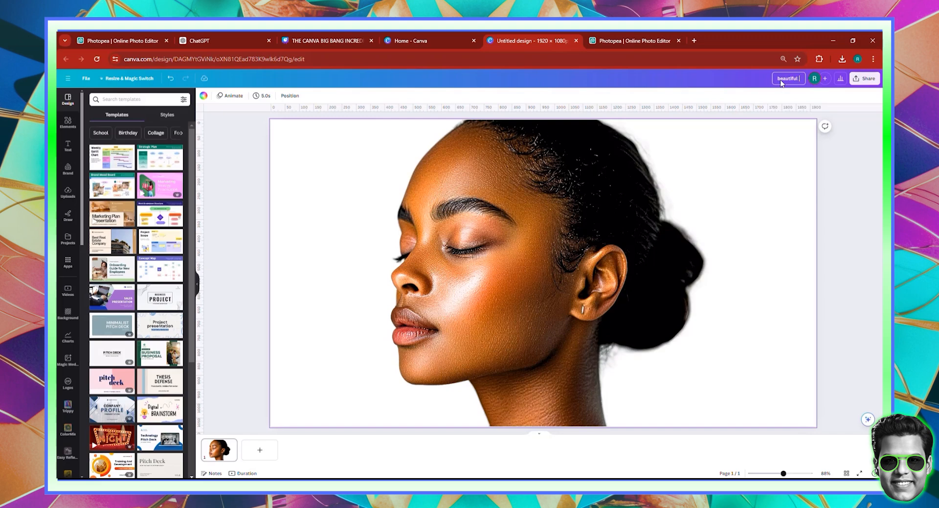
{"action": "type", "text": " lady"}
Download the design as a PNG with a transparent background.
{"action": "left_click", "coordinate": [865, 79]}
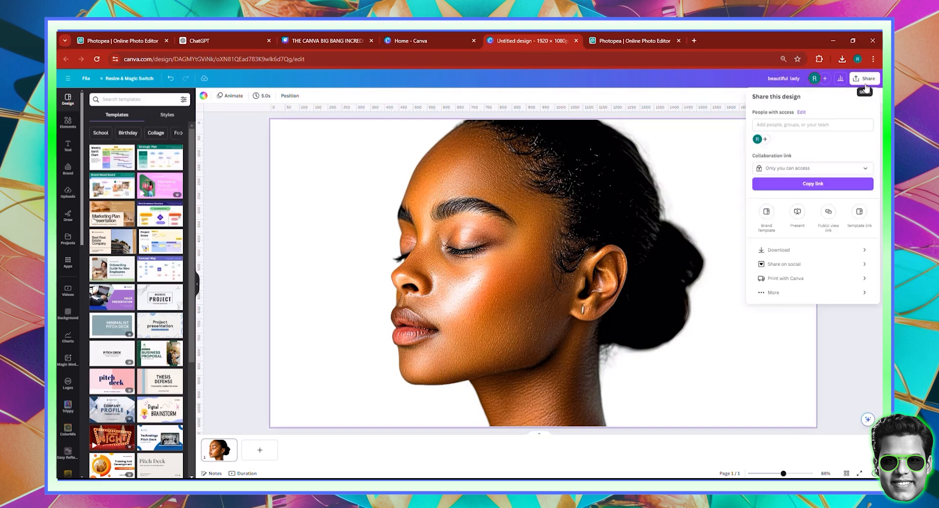
{"action": "left_click", "coordinate": [780, 250]}
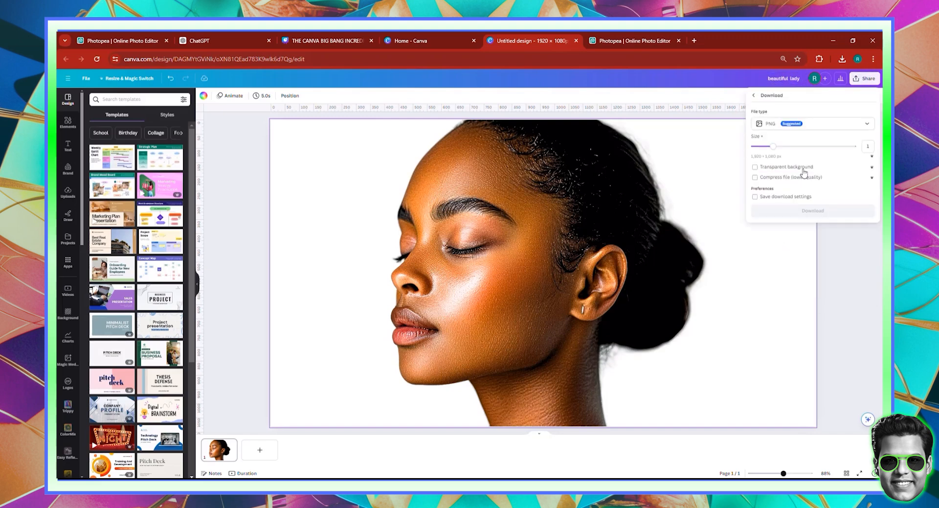
{"action": "left_click", "coordinate": [795, 168]}
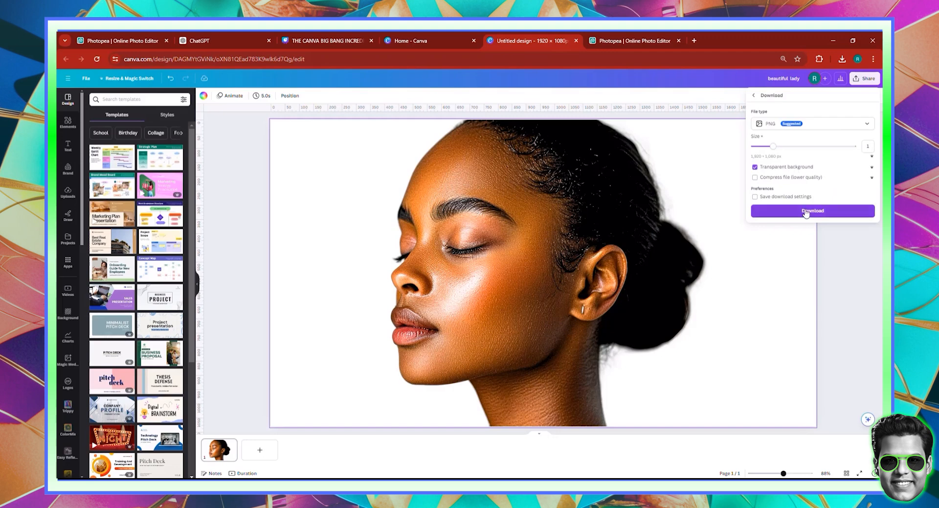
{"action": "left_click", "coordinate": [806, 212]}
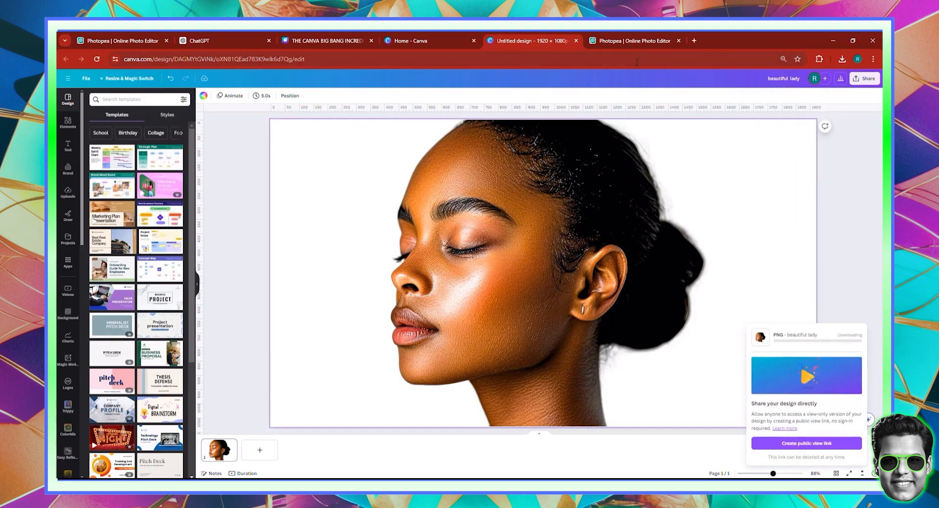
Switch to Photopea, open the downloaded beautiful lady.png and select the portrait's pixels from its layer.
{"action": "left_click", "coordinate": [615, 37]}
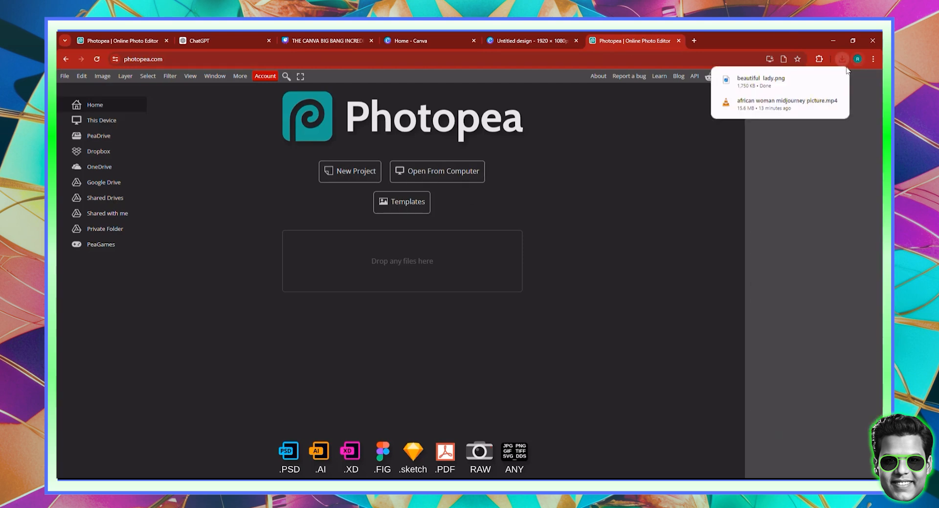
{"action": "left_click_drag", "start_coordinate": [761, 88], "coordinate": [443, 169]}
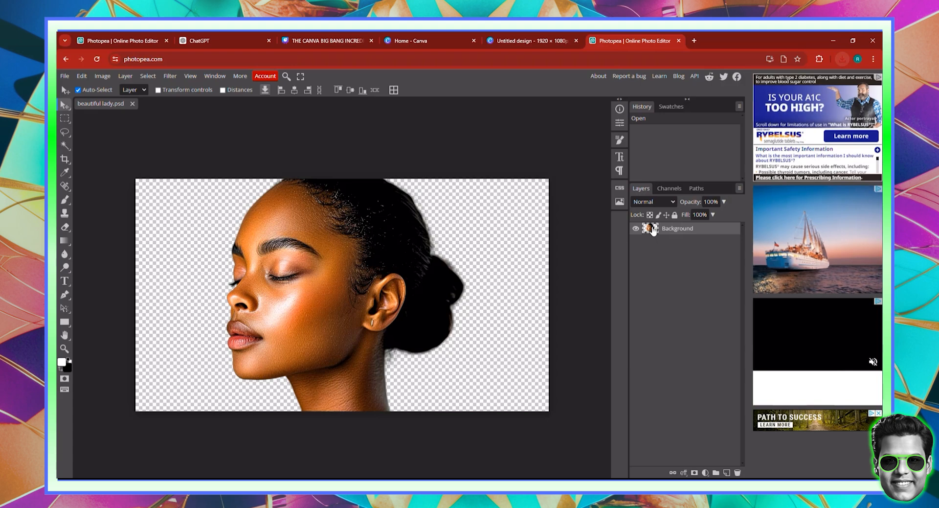
{"action": "left_click", "coordinate": [650, 228], "text": "ctrl"}
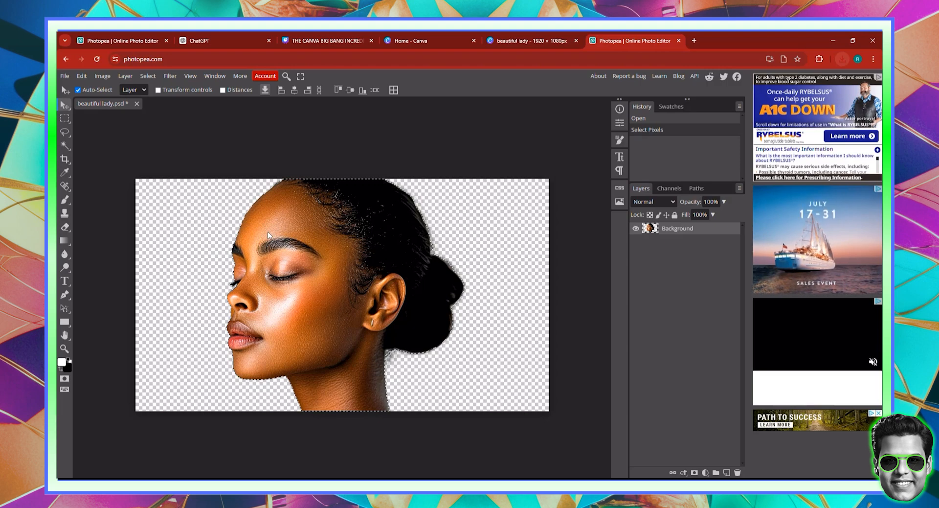
Add a new layer above the portrait and fill the head-shaped selection with a custom bright yellow.
{"action": "left_click", "coordinate": [727, 473]}
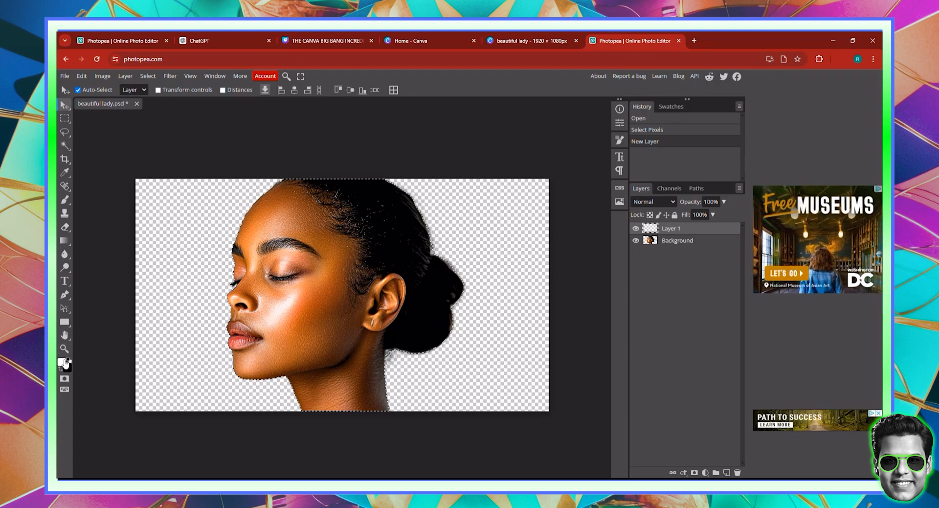
{"action": "left_click", "coordinate": [82, 76]}
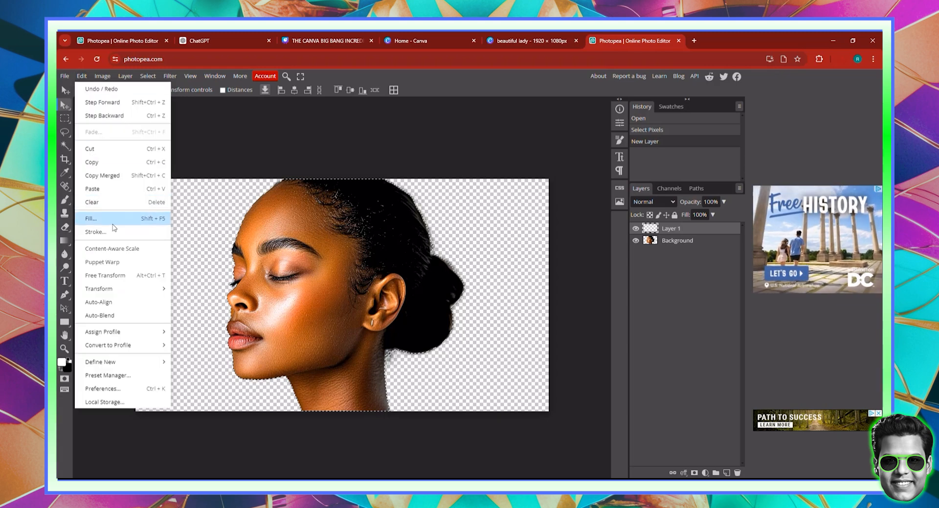
{"action": "left_click", "coordinate": [131, 219]}
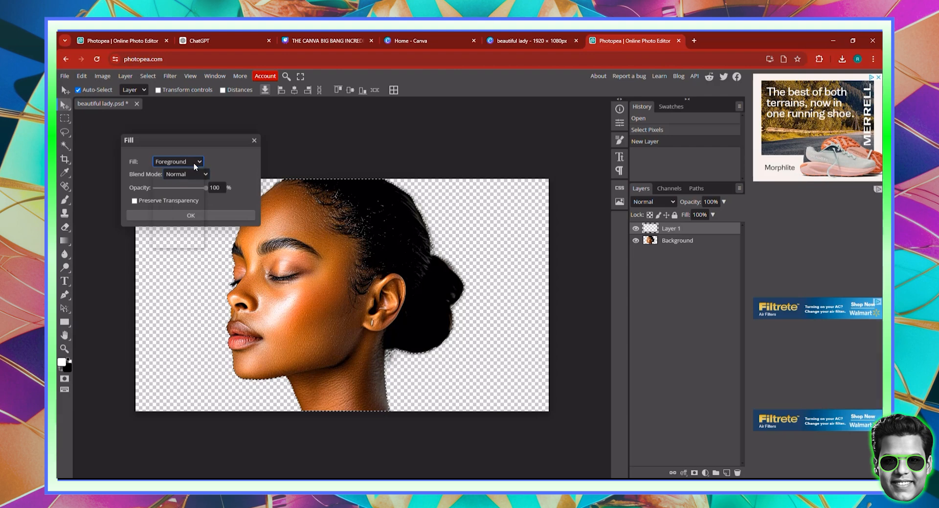
{"action": "left_click", "coordinate": [193, 163]}
{"action": "left_click", "coordinate": [168, 188]}
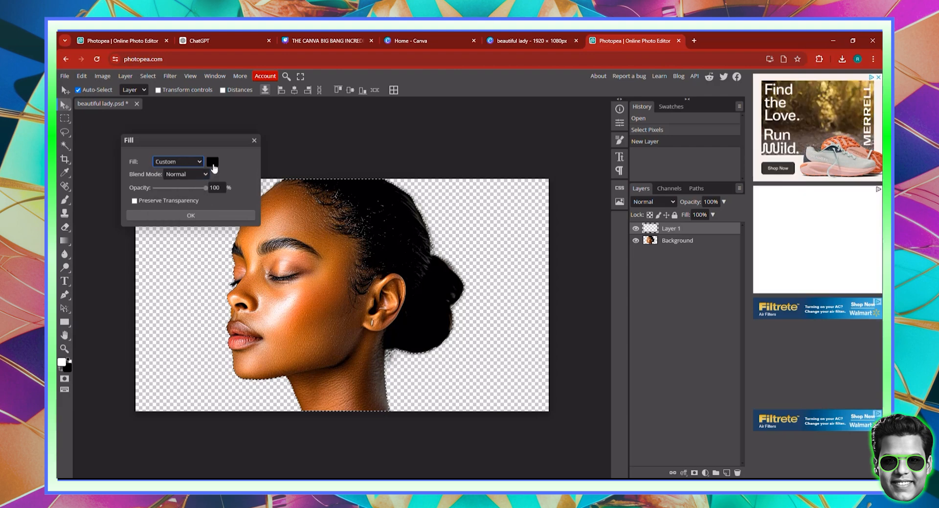
{"action": "left_click", "coordinate": [212, 162]}
{"action": "left_click", "coordinate": [297, 308]}
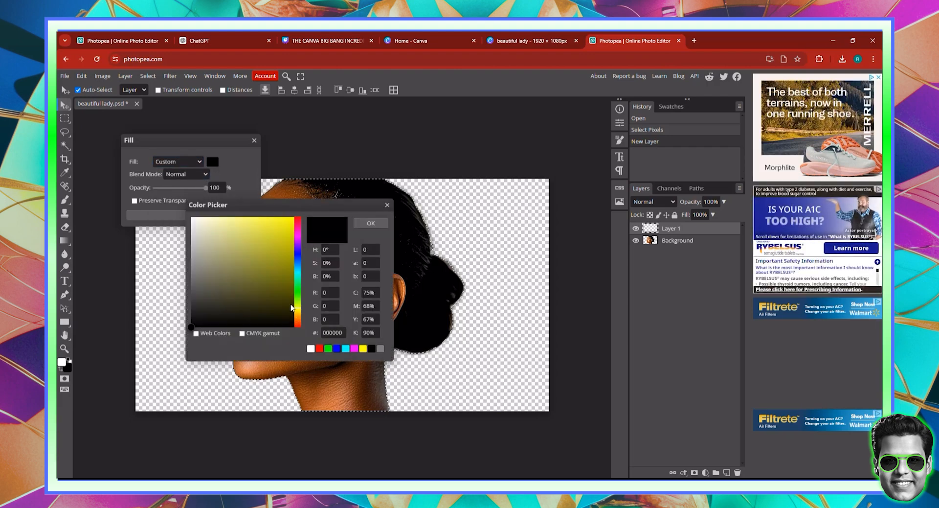
{"action": "left_click_drag", "start_coordinate": [289, 223], "coordinate": [308, 204]}
{"action": "left_click", "coordinate": [371, 223]}
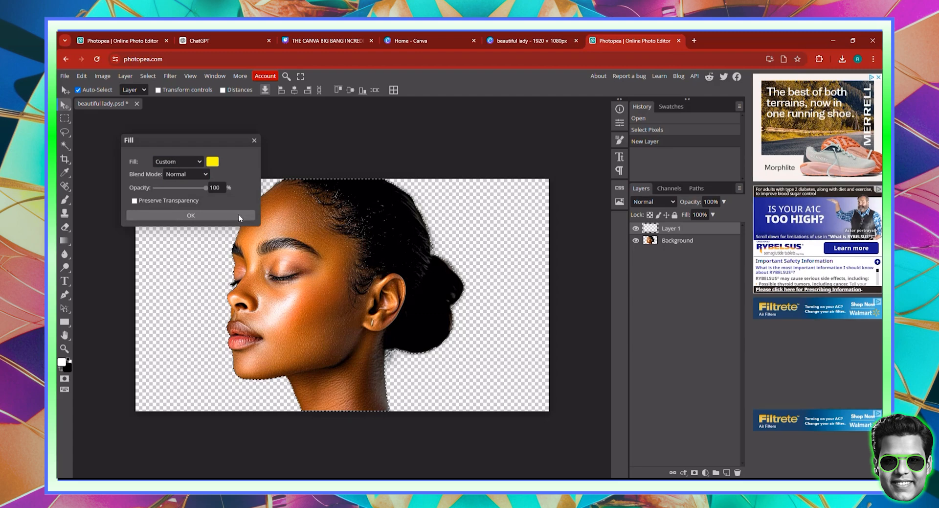
{"action": "key", "text": "Return"}
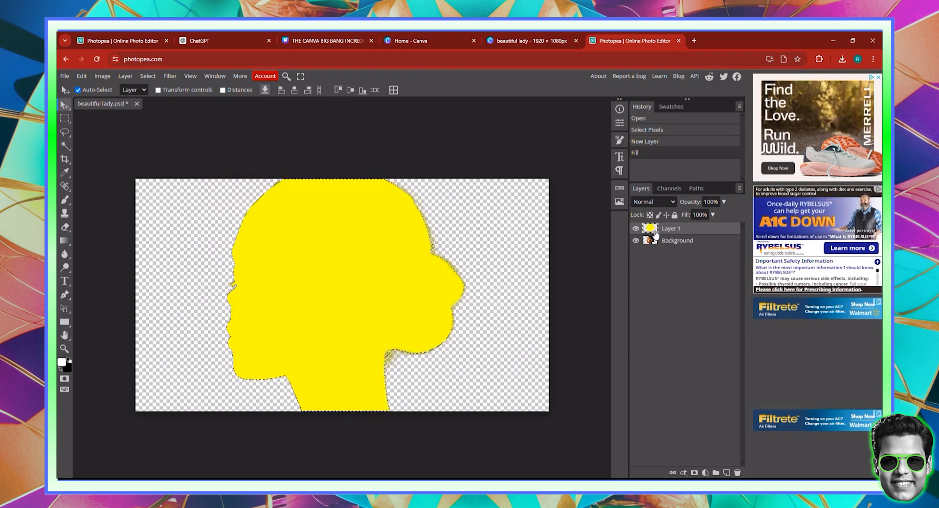
Convert the selection to a path and apply it to Layer 1 as a vector mask from the current path.
{"action": "left_click", "coordinate": [696, 190]}
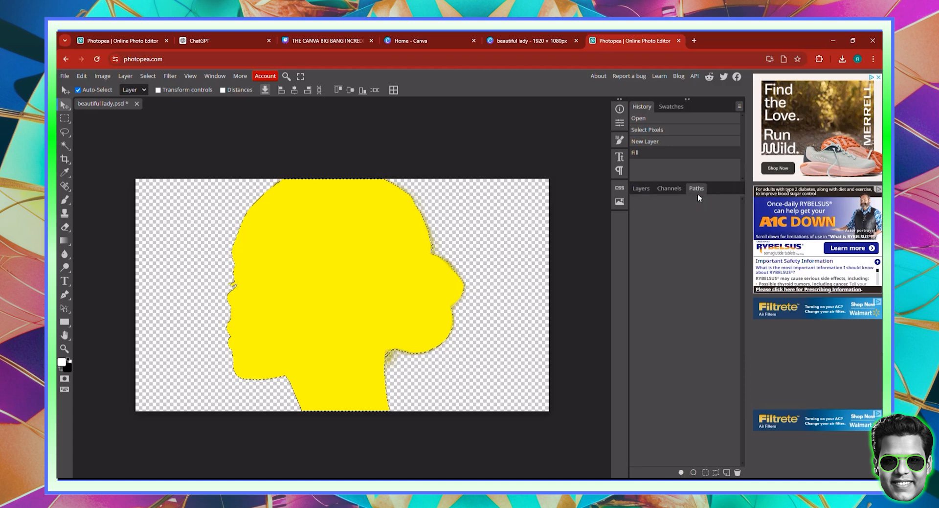
{"action": "left_click", "coordinate": [716, 473]}
{"action": "left_click", "coordinate": [642, 189]}
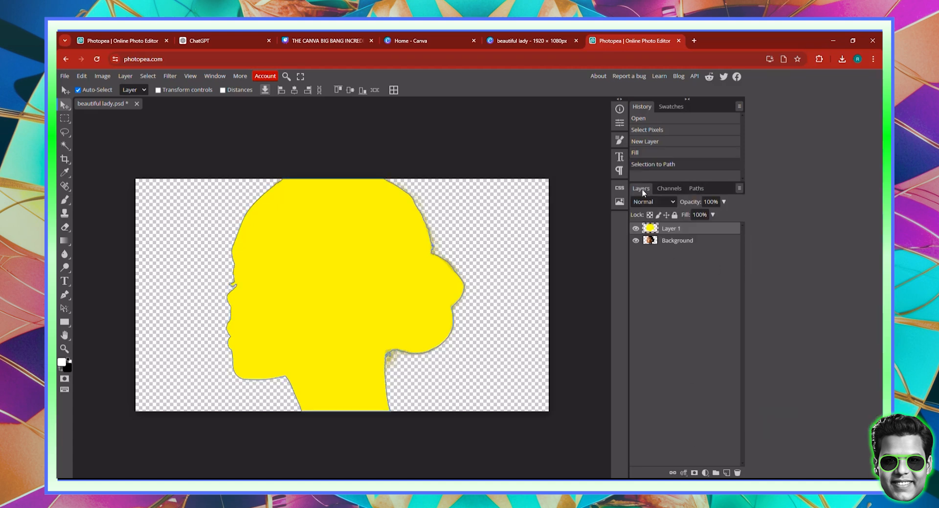
{"action": "left_click", "coordinate": [126, 76]}
{"action": "mouse_move", "coordinate": [152, 223]}
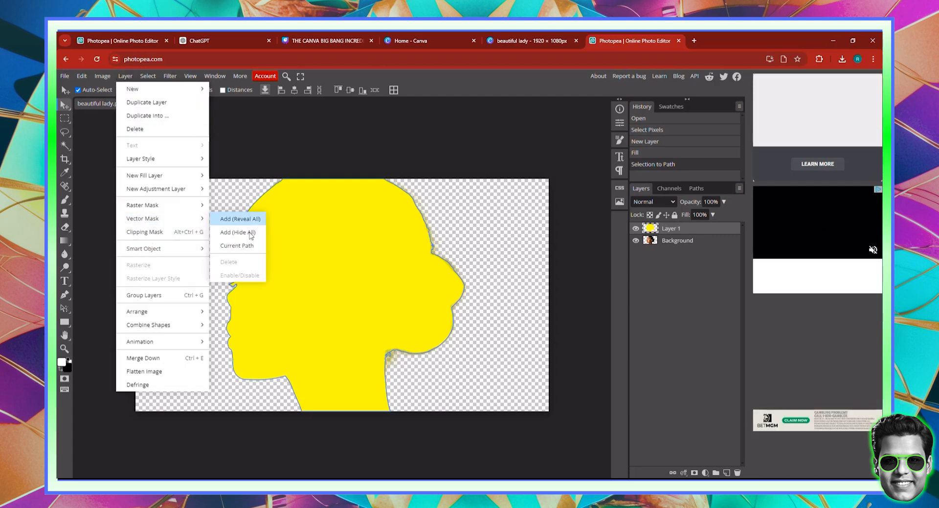
{"action": "left_click", "coordinate": [236, 245]}
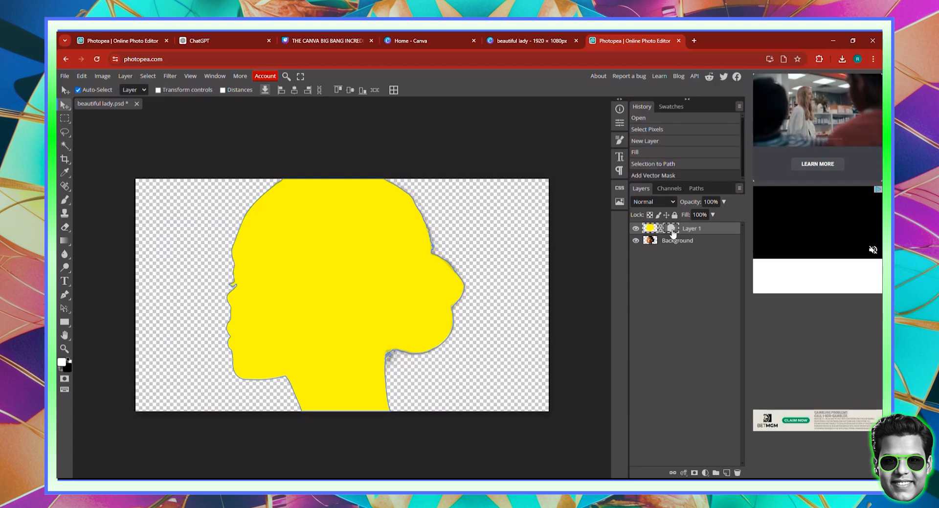
Hide the Background layer and export the yellow silhouette as a PDF named "beautiful lady".
{"action": "left_click", "coordinate": [635, 241]}
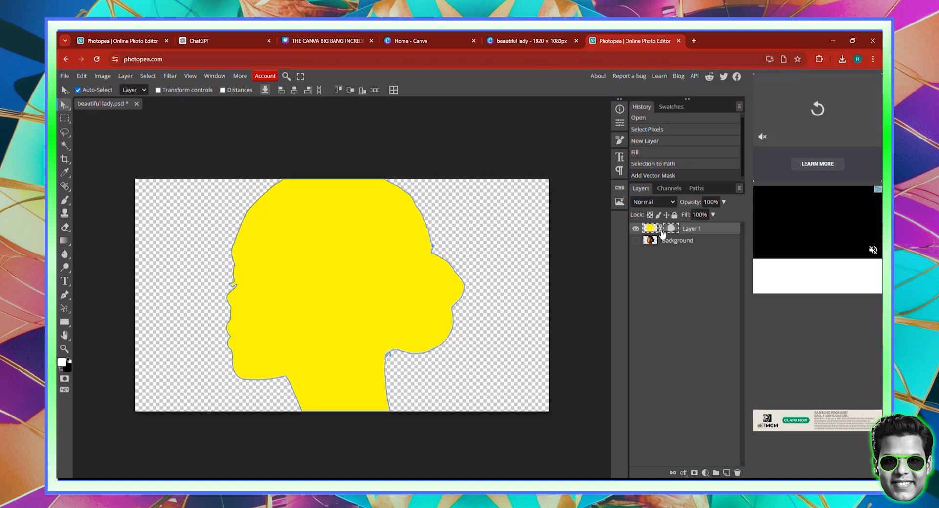
{"action": "left_click", "coordinate": [64, 77]}
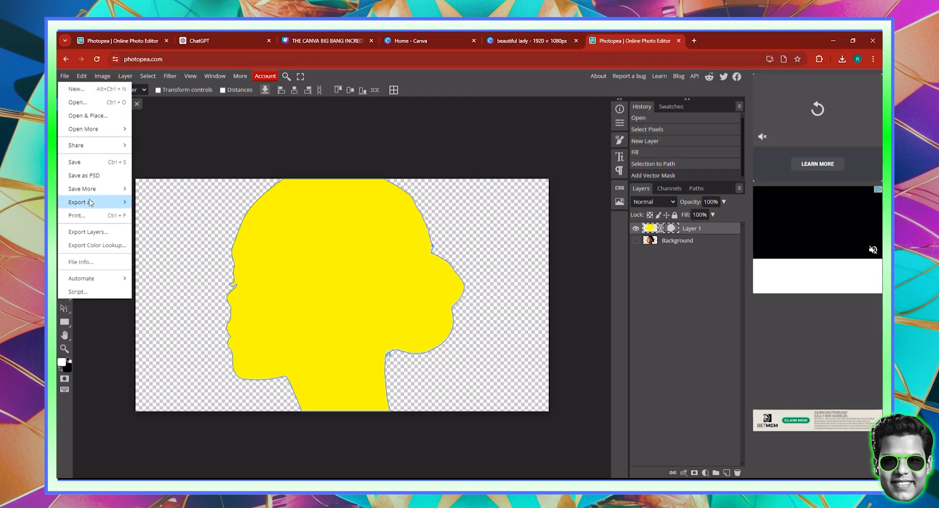
{"action": "mouse_move", "coordinate": [91, 202]}
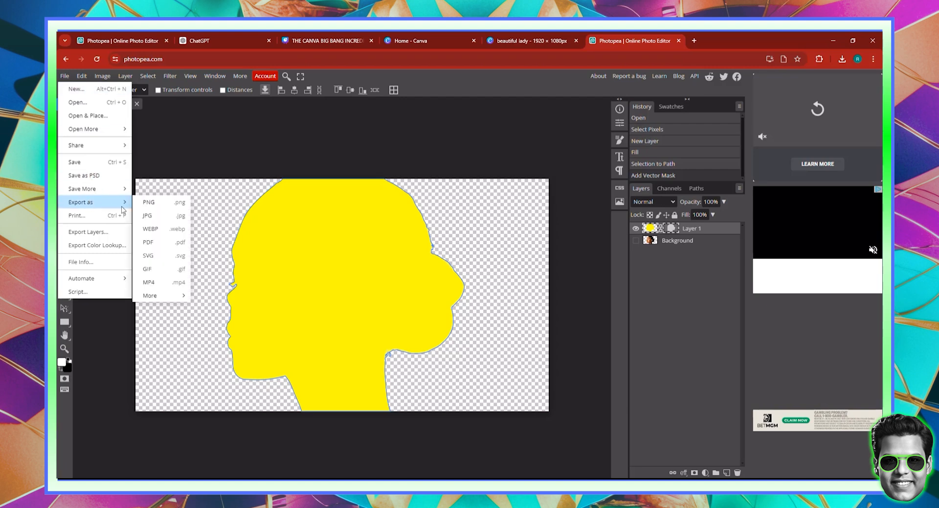
{"action": "left_click", "coordinate": [148, 242]}
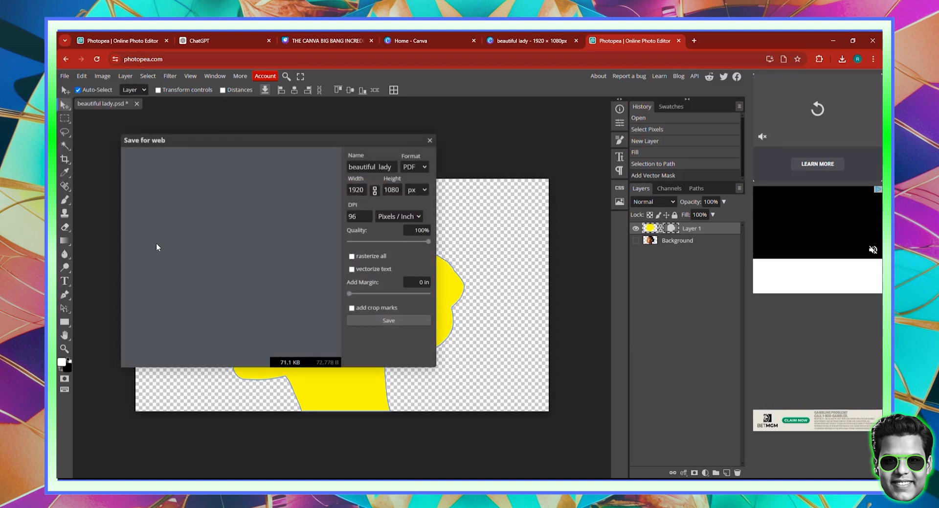
{"action": "left_click", "coordinate": [386, 321]}
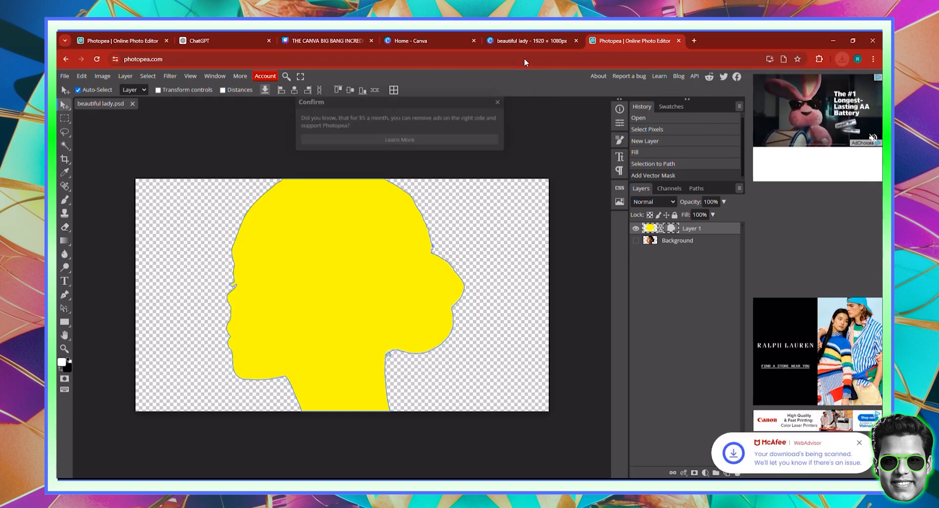
Switch to Canva, import beautiful lady.pdf into the projects and place its yellow silhouette on a new blank second page.
{"action": "left_click", "coordinate": [531, 41]}
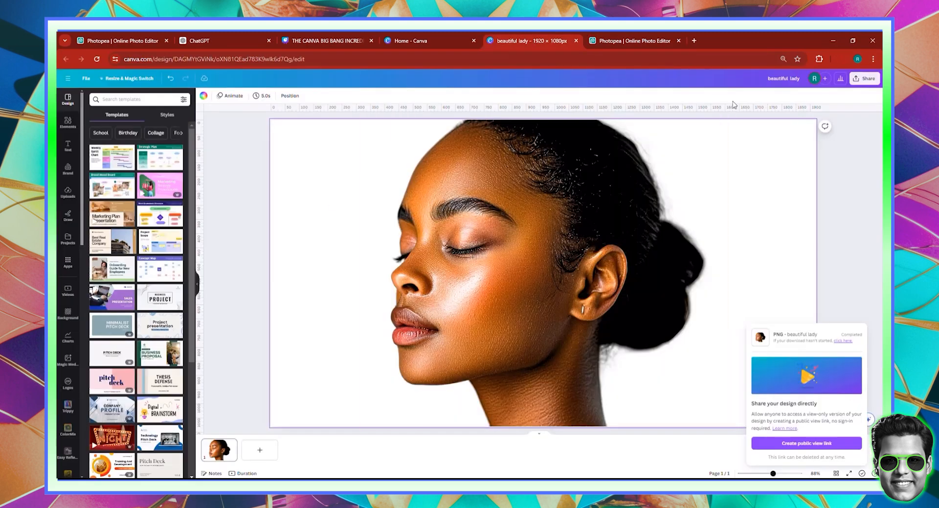
{"action": "left_click", "coordinate": [842, 58]}
{"action": "left_click_drag", "start_coordinate": [761, 95], "coordinate": [137, 196]}
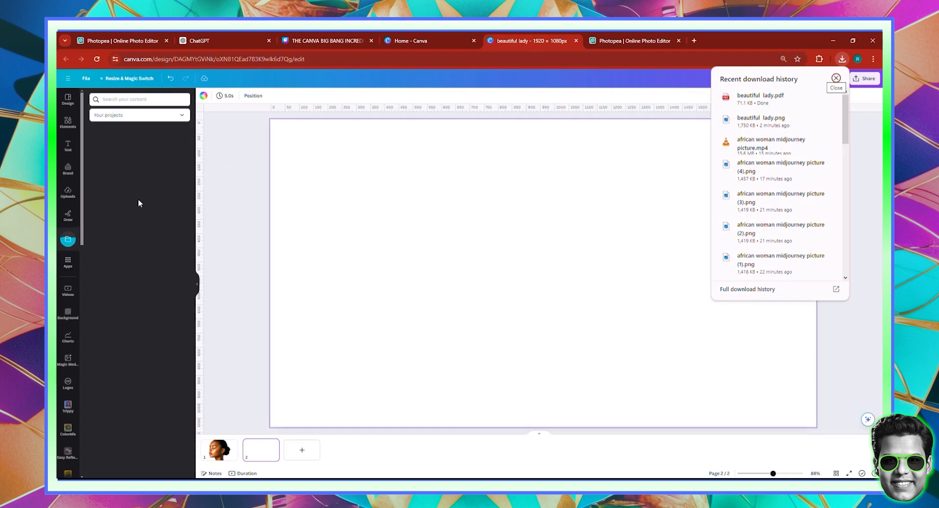
{"action": "left_click_drag", "start_coordinate": [124, 177], "coordinate": [542, 308]}
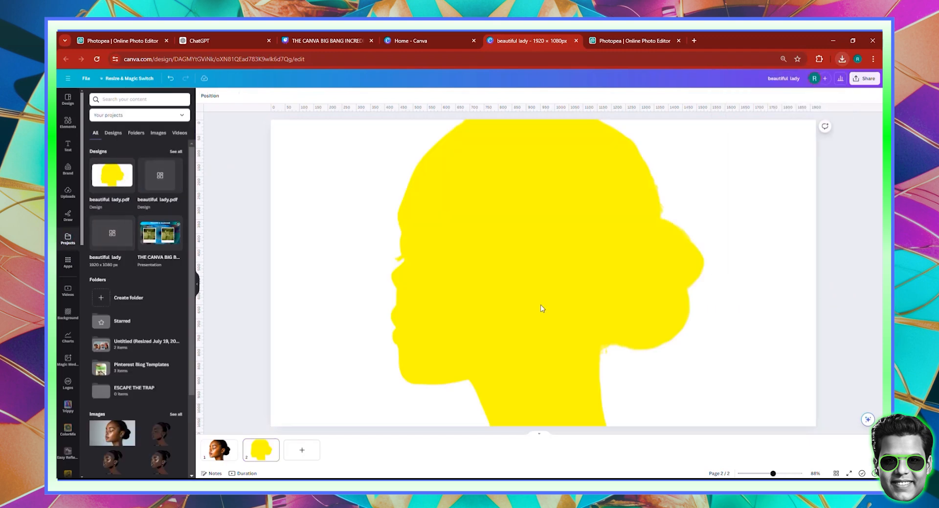
Detach the yellow image from the silhouette on page 2 and delete it, leaving an empty head-shaped frame.
{"action": "right_click", "coordinate": [522, 330]}
{"action": "left_click", "coordinate": [535, 435]}
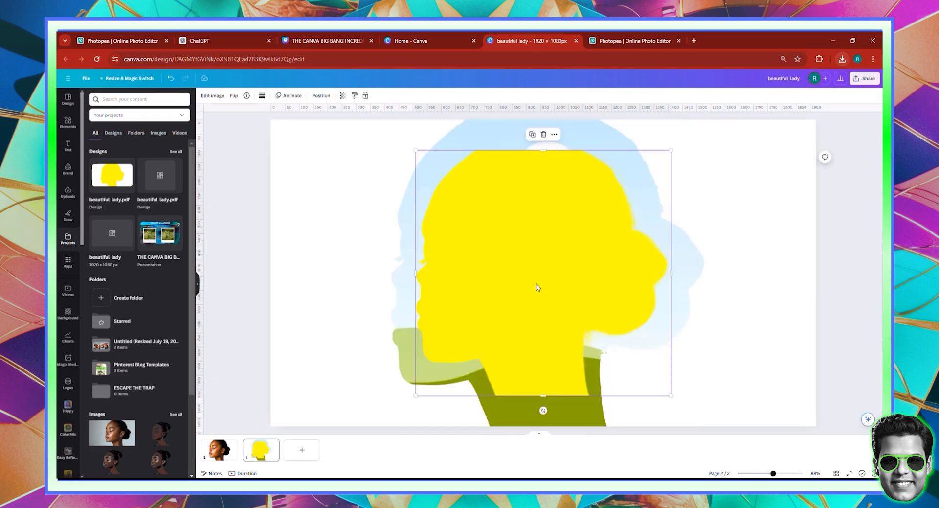
{"action": "key", "text": "Delete"}
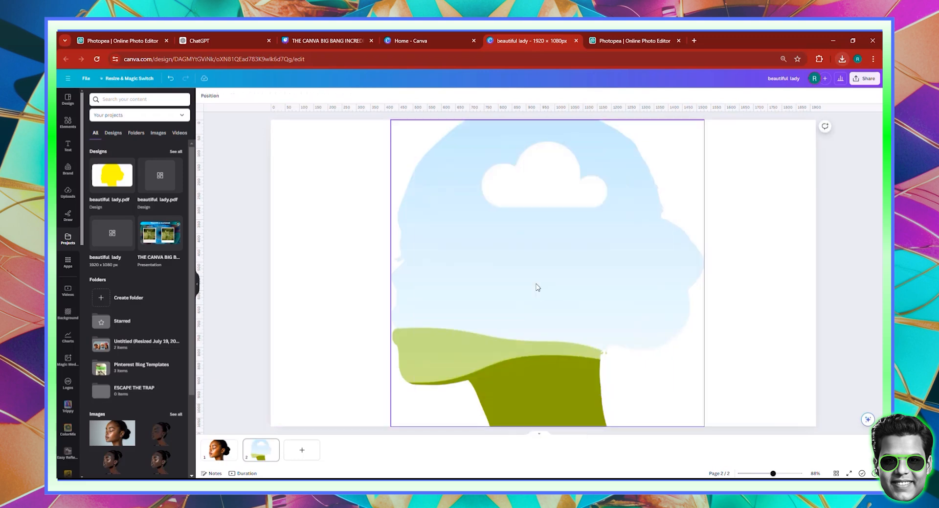
Switch to Photopea, move the portrait's Background layer above Layer 1 and make it visible again.
{"action": "left_click", "coordinate": [622, 41]}
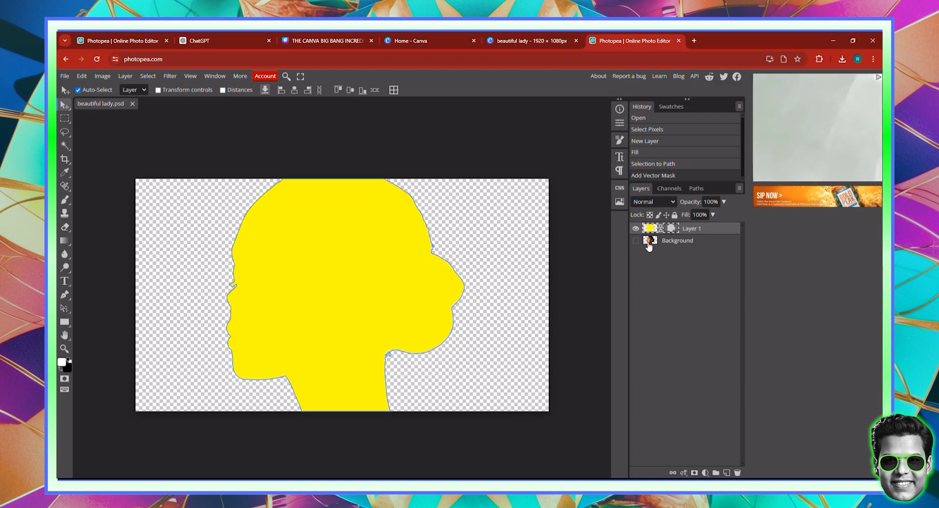
{"action": "left_click_drag", "start_coordinate": [652, 233], "coordinate": [654, 256]}
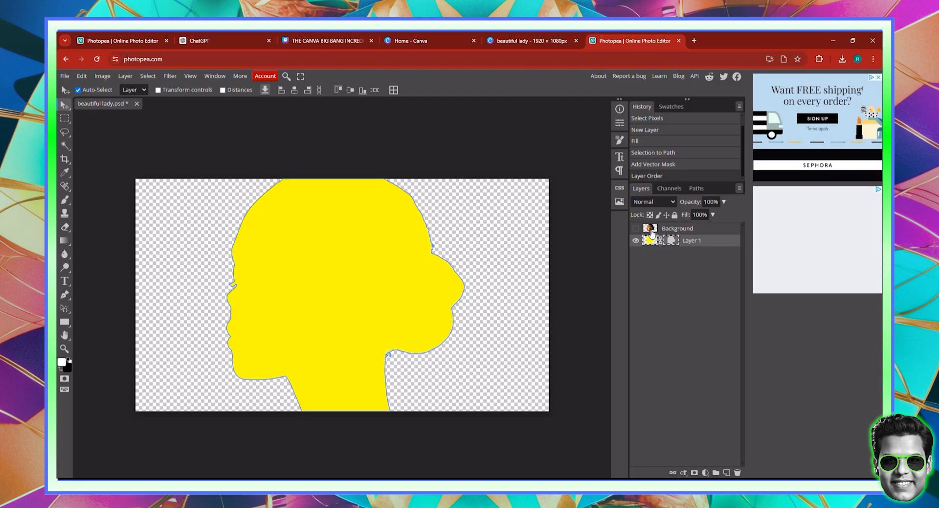
{"action": "left_click", "coordinate": [652, 234]}
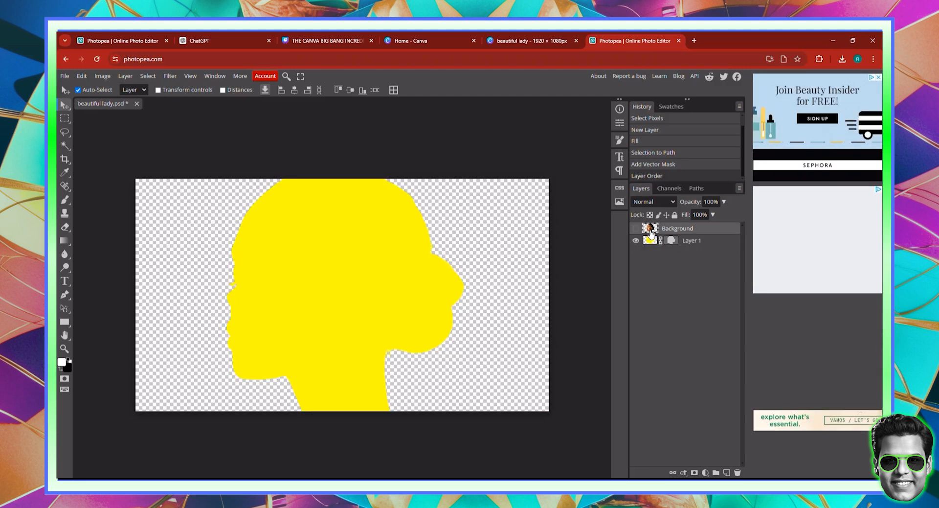
{"action": "left_click", "coordinate": [636, 228]}
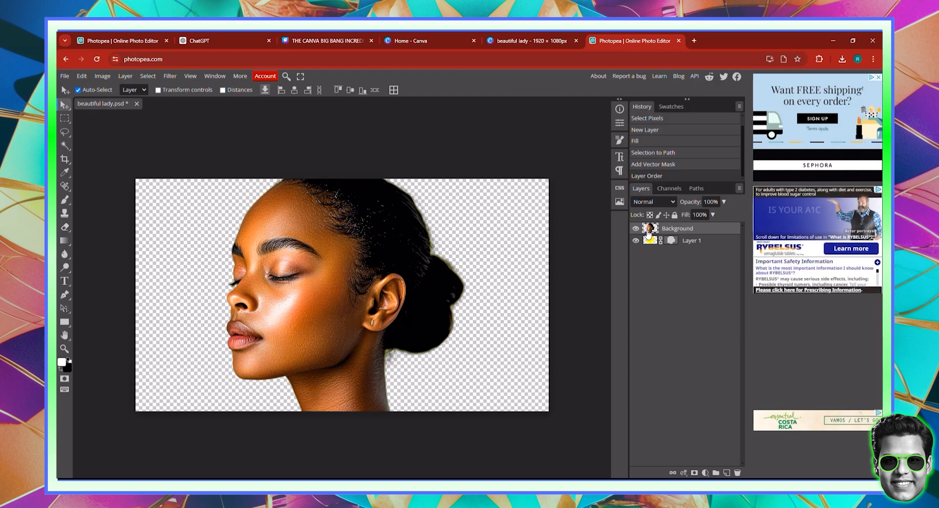
Blend the portrait's Background layer into the yellow layer with Blend If Gray, splitting the Current Layer highlights to 86 and 153.
{"action": "double_click", "coordinate": [653, 231]}
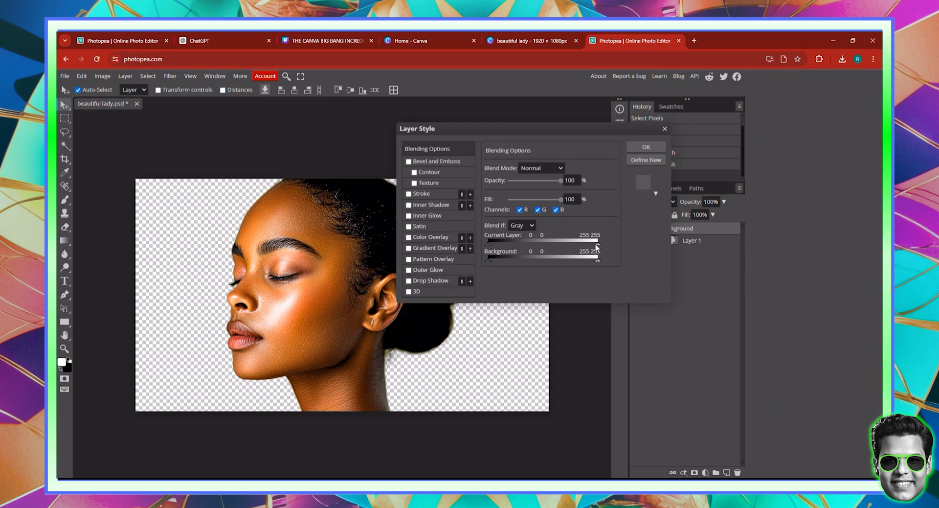
{"action": "left_click_drag", "start_coordinate": [597, 245], "coordinate": [527, 247]}
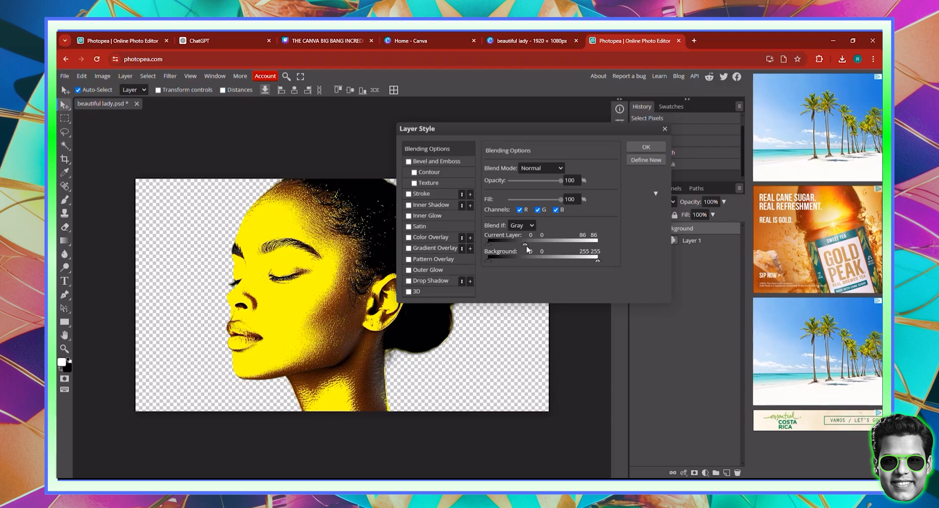
{"action": "left_click_drag", "start_coordinate": [526, 245], "coordinate": [554, 243]}
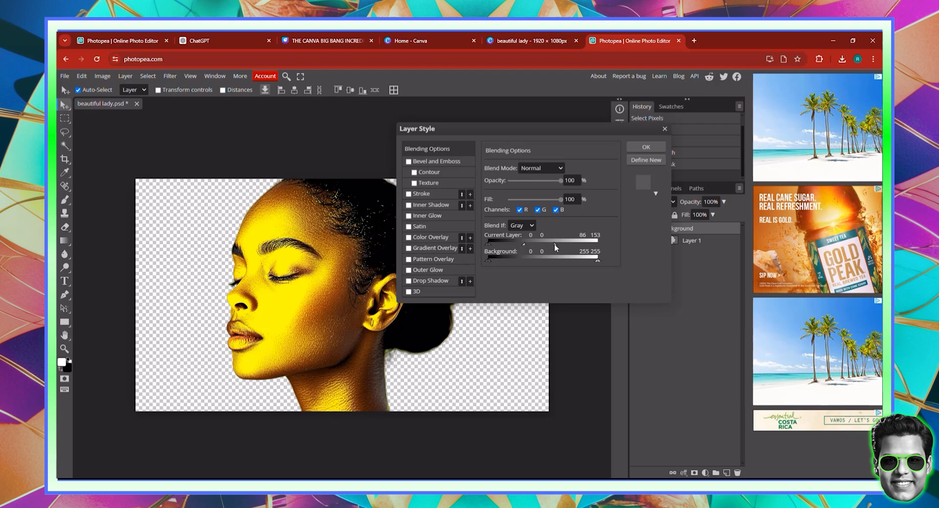
{"action": "left_click", "coordinate": [659, 146]}
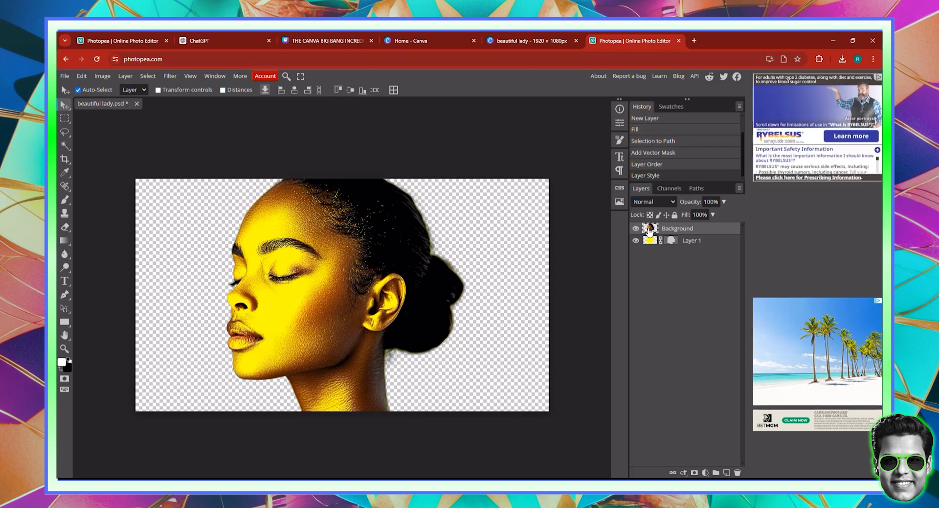
Duplicate the Background layer and reset the copy's Blend If Current Layer highlights to 255 and 255.
{"action": "key", "text": "ctrl+j"}
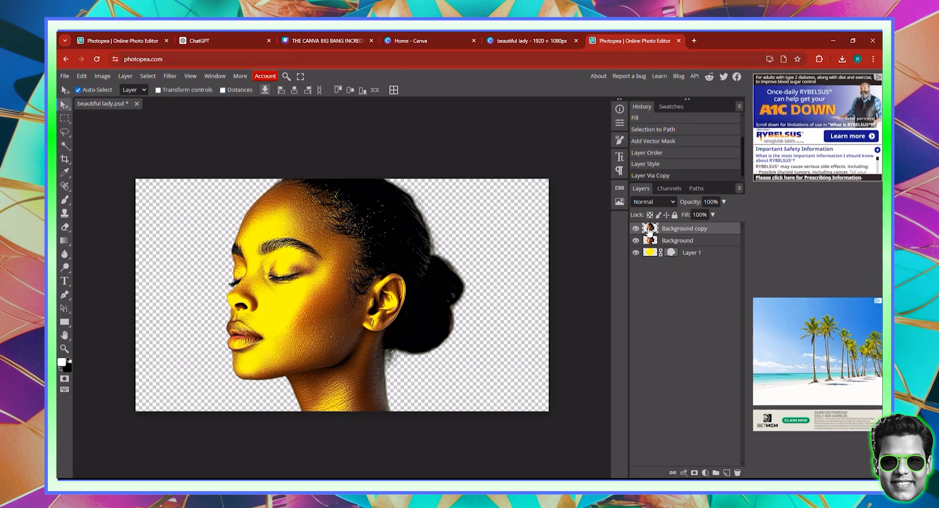
{"action": "double_click", "coordinate": [650, 232]}
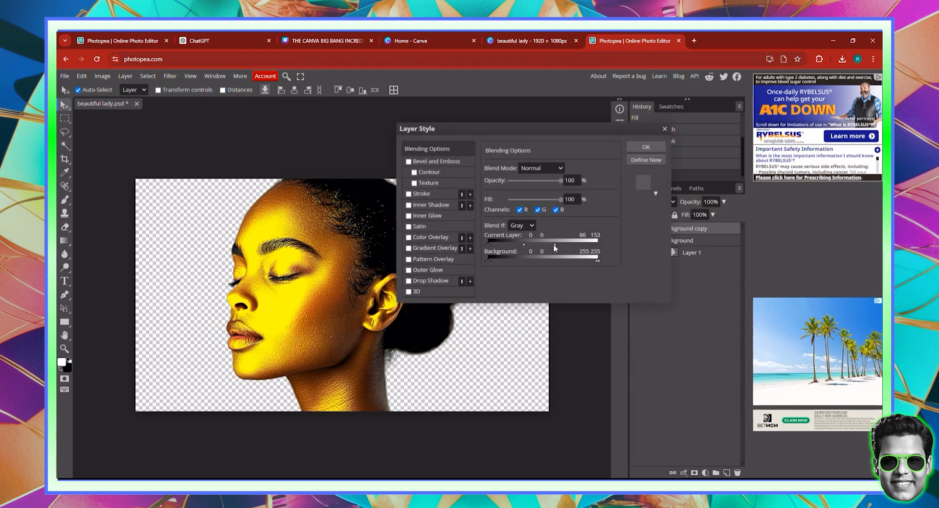
{"action": "left_click_drag", "start_coordinate": [596, 245], "coordinate": [583, 244]}
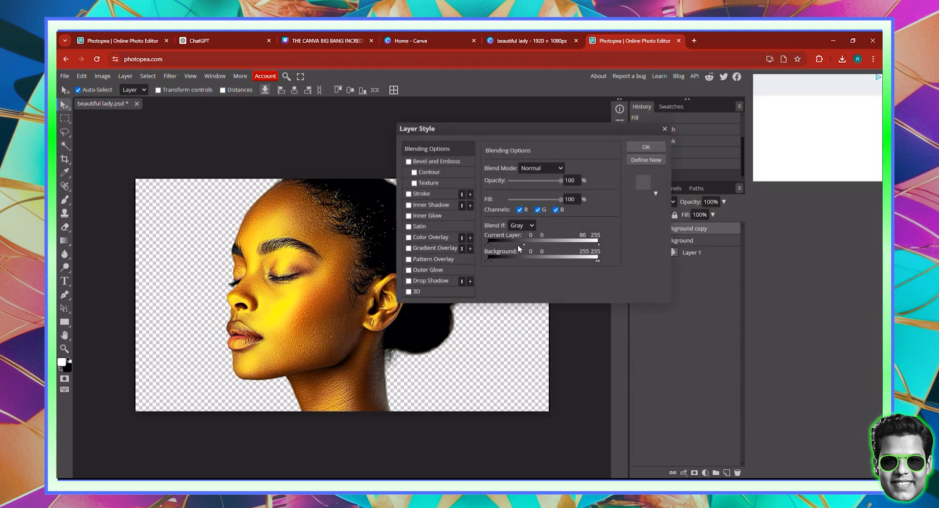
{"action": "left_click_drag", "start_coordinate": [523, 244], "coordinate": [598, 244]}
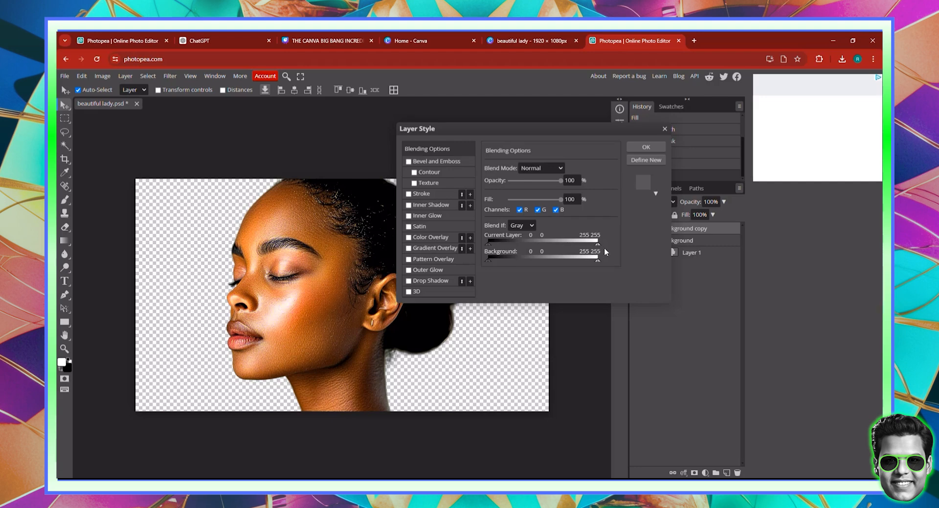
{"action": "left_click", "coordinate": [645, 148]}
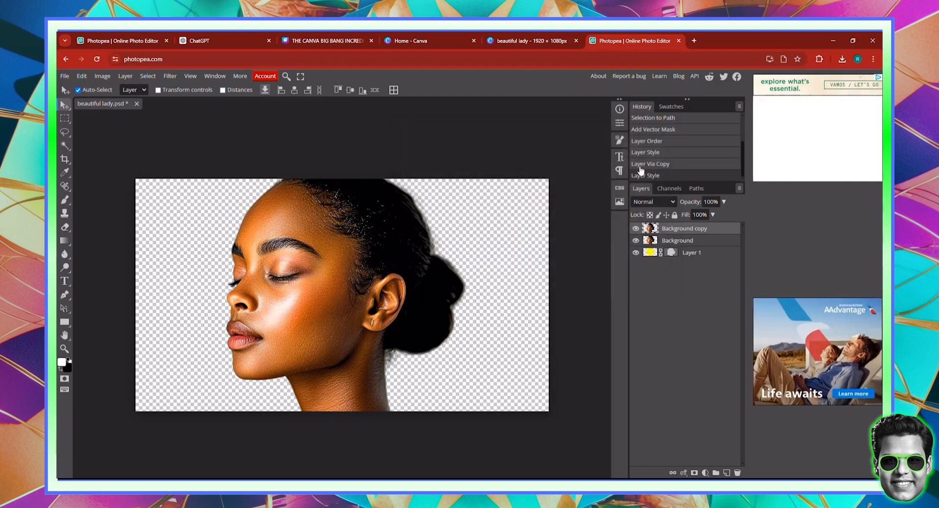
Lasso the eye, nose and mouth area on the Background copy layer and add the ear to the selection.
{"action": "left_click", "coordinate": [65, 134]}
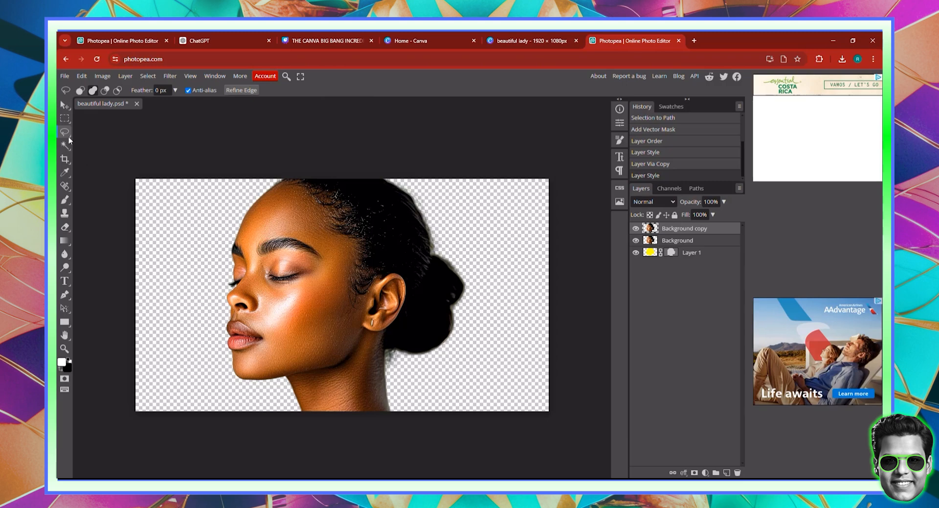
{"action": "left_click", "coordinate": [93, 90]}
{"action": "mouse_move", "coordinate": [222, 303]}
{"action": "left_mouse_down"}
{"action": "mouse_move", "coordinate": [228, 249]}
{"action": "mouse_move", "coordinate": [244, 236]}
{"action": "mouse_move", "coordinate": [300, 235]}
{"action": "mouse_move", "coordinate": [330, 262]}
{"action": "mouse_move", "coordinate": [324, 280]}
{"action": "mouse_move", "coordinate": [265, 305]}
{"action": "mouse_move", "coordinate": [266, 348]}
{"action": "mouse_move", "coordinate": [245, 367]}
{"action": "mouse_move", "coordinate": [237, 369]}
{"action": "mouse_move", "coordinate": [217, 336]}
{"action": "mouse_move", "coordinate": [232, 310]}
{"action": "left_mouse_up"}
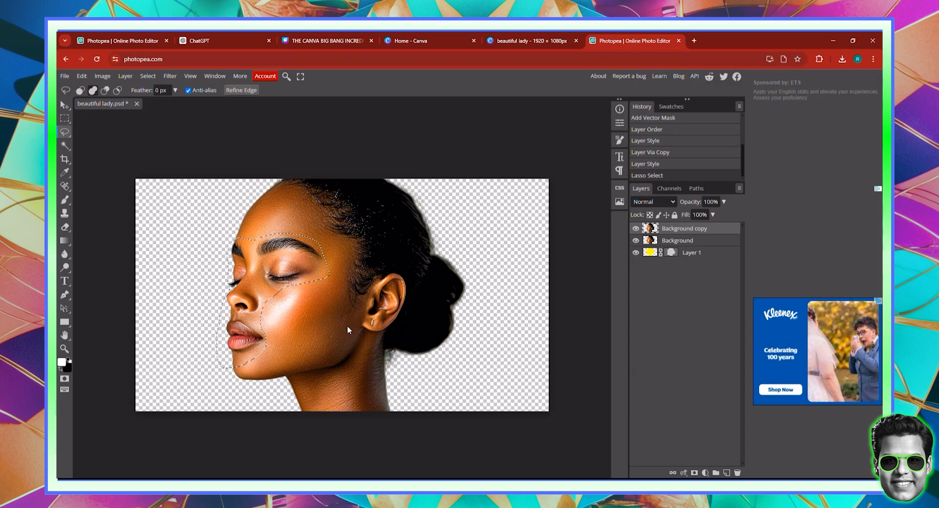
{"action": "left_click", "coordinate": [357, 297]}
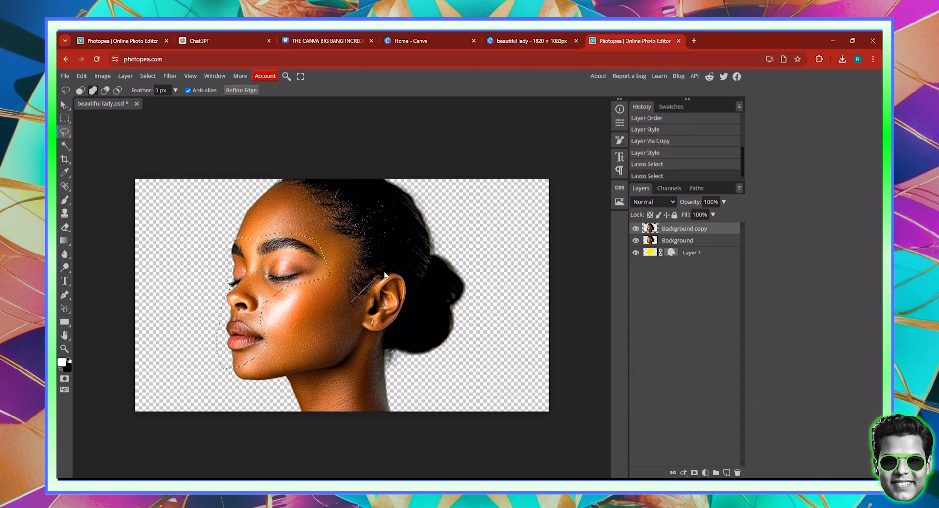
{"action": "mouse_move", "coordinate": [385, 274]}
{"action": "left_mouse_down"}
{"action": "mouse_move", "coordinate": [403, 272]}
{"action": "mouse_move", "coordinate": [407, 283]}
{"action": "left_mouse_up"}
{"action": "left_click_drag", "start_coordinate": [352, 332], "coordinate": [351, 302]}
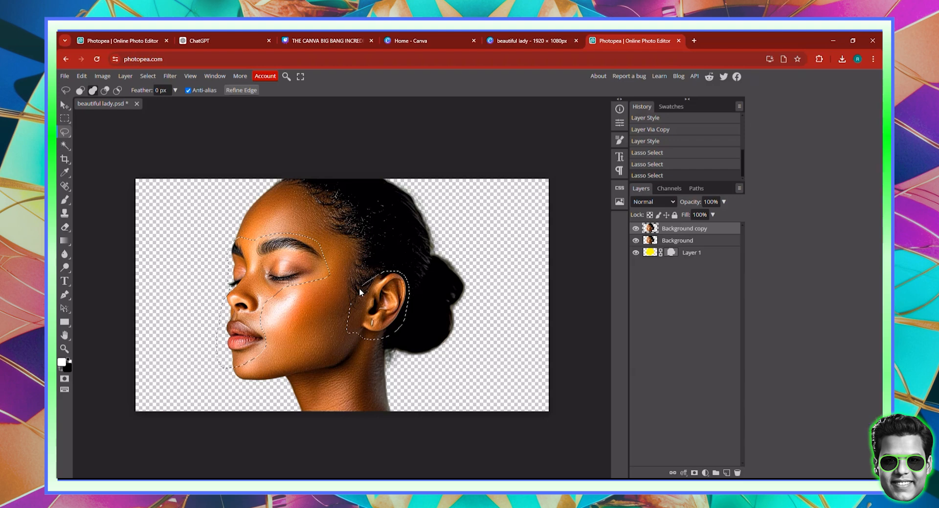
{"action": "left_click_drag", "start_coordinate": [353, 300], "coordinate": [366, 325]}
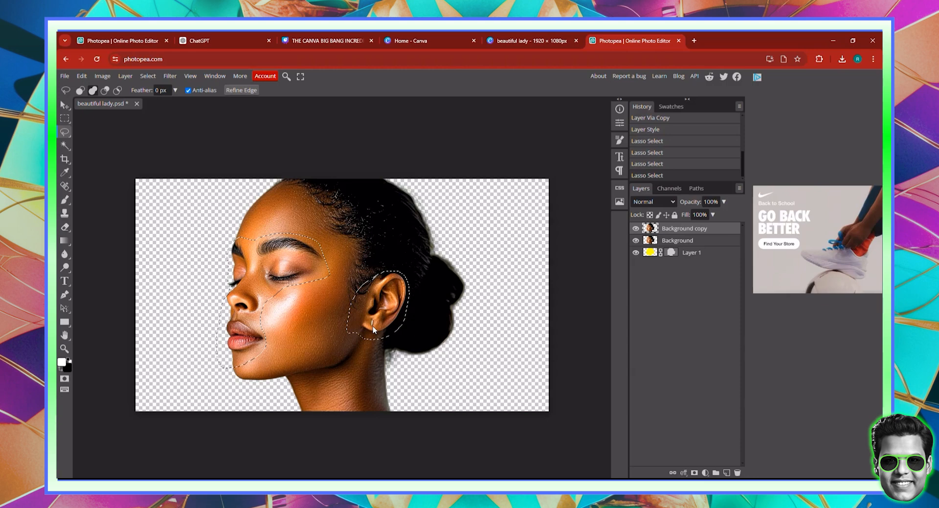
Add a raster mask to the Background copy layer from the selection and feather the mask by 16 px.
{"action": "left_click", "coordinate": [694, 473]}
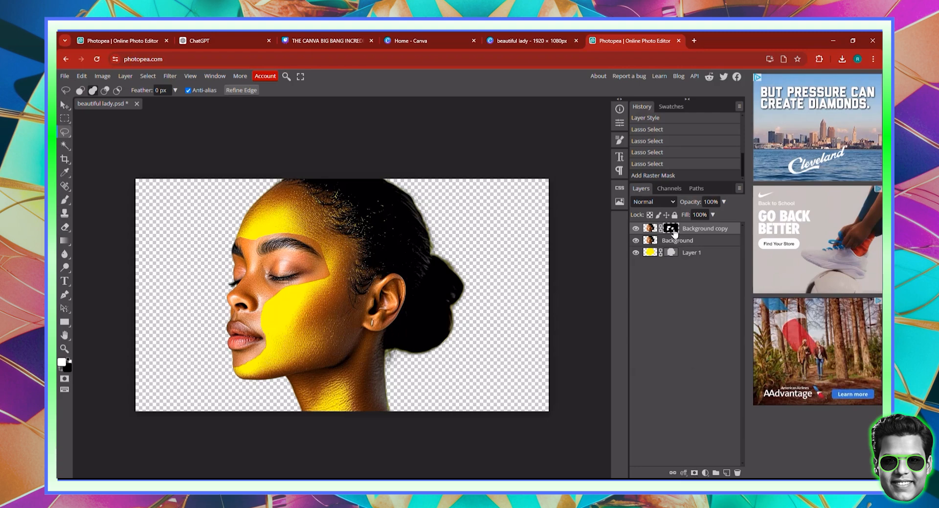
{"action": "left_click", "coordinate": [620, 124]}
{"action": "left_click_drag", "start_coordinate": [488, 190], "coordinate": [516, 194]}
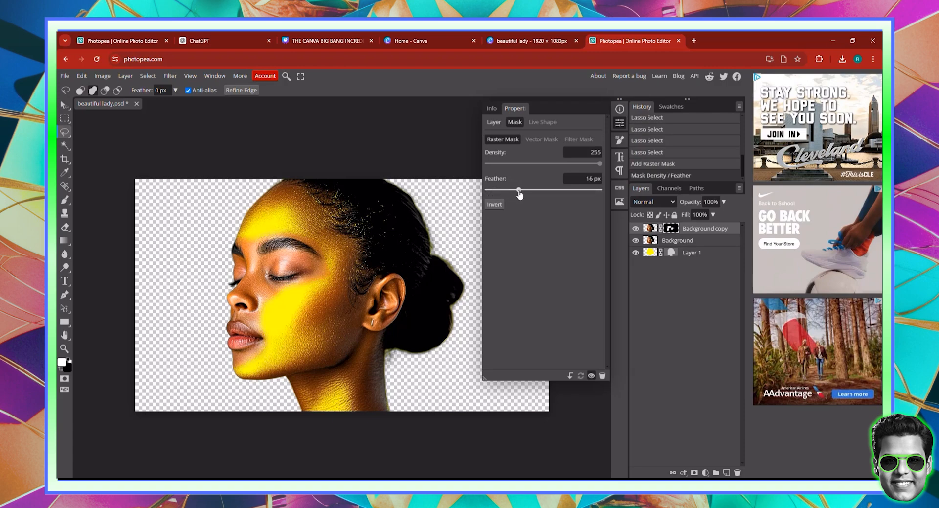
Hide the yellow Layer 1 and export the semi-transparent portrait as the PNG "beautiful lady" at 1920 x 1080 px.
{"action": "left_click", "coordinate": [636, 252]}
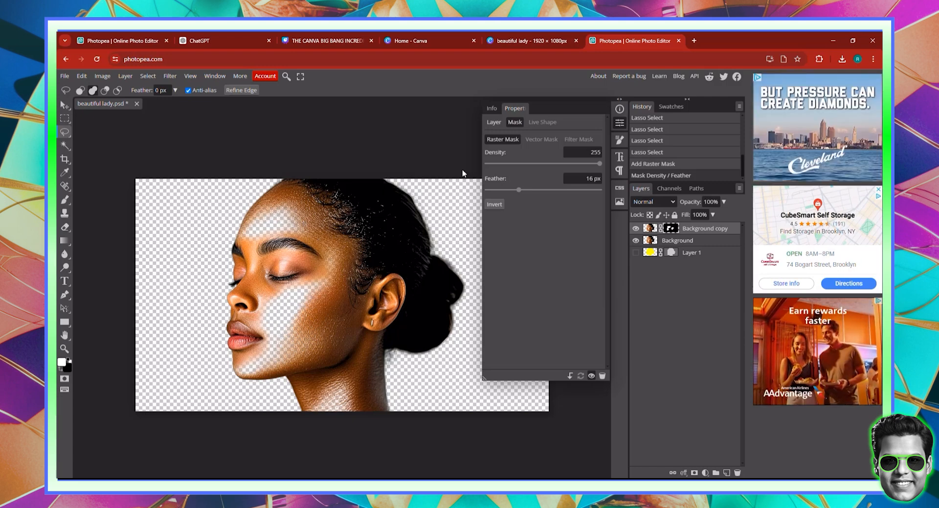
{"action": "left_click", "coordinate": [620, 124]}
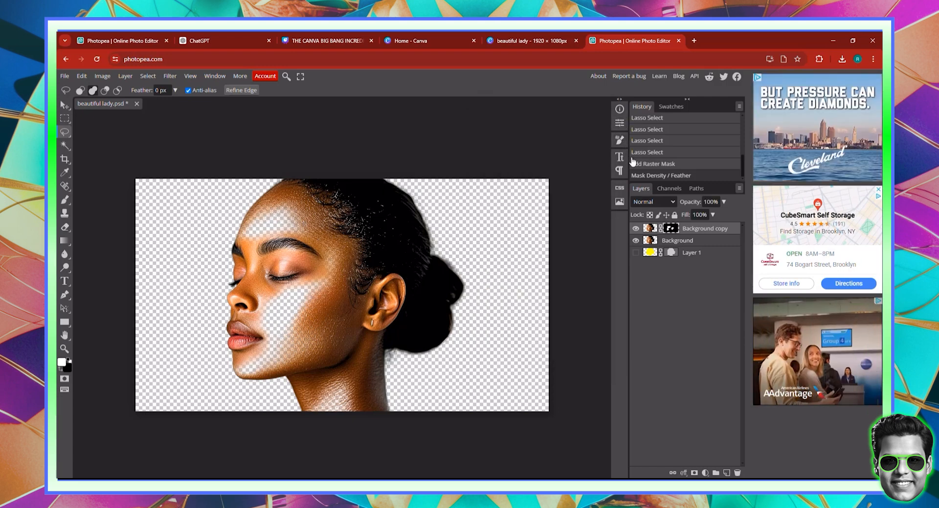
{"action": "left_click", "coordinate": [68, 78]}
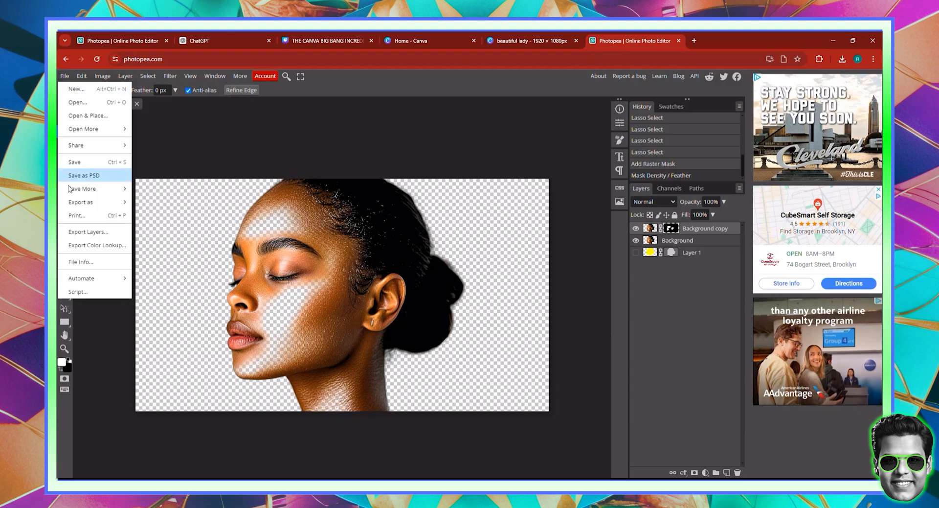
{"action": "mouse_move", "coordinate": [87, 202]}
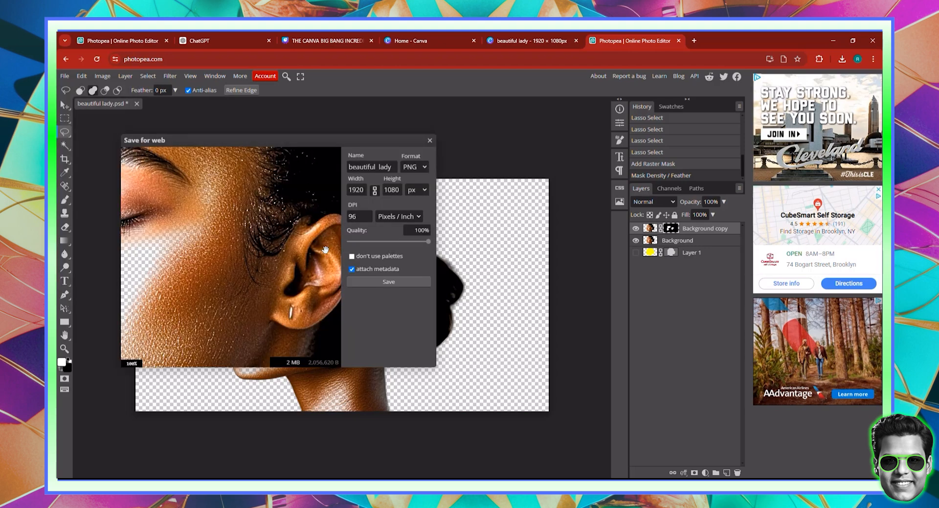
{"action": "left_click", "coordinate": [397, 282]}
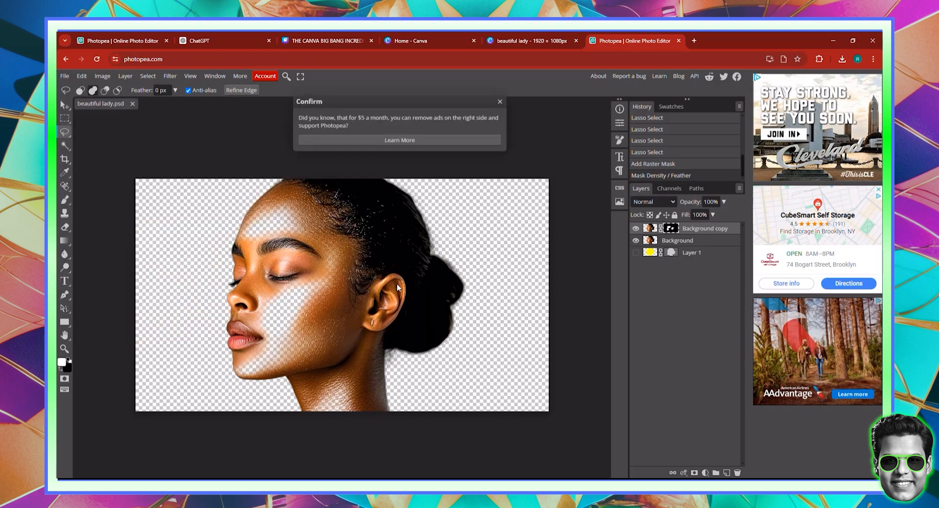
Switch to the beautiful lady design in Canva and delete the first page containing the portrait.
{"action": "left_click", "coordinate": [542, 39]}
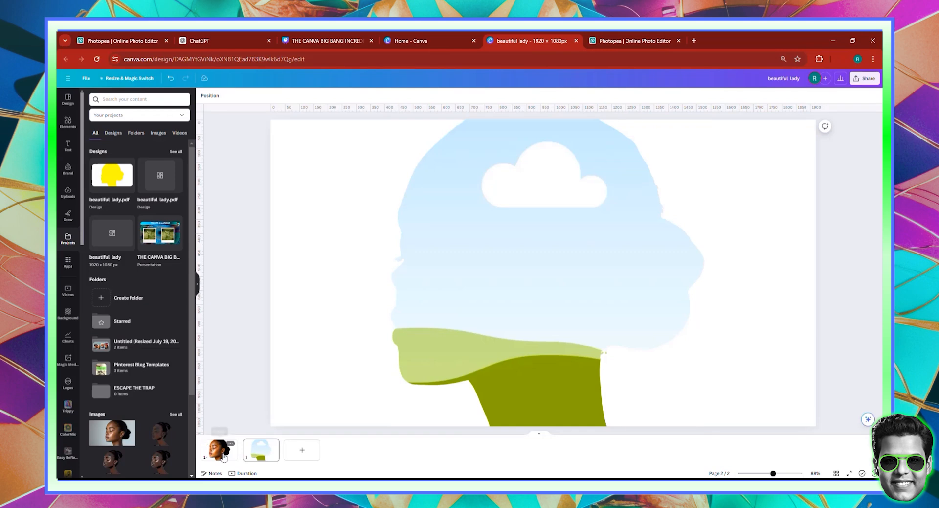
{"action": "left_click", "coordinate": [221, 451]}
{"action": "key", "text": "Delete"}
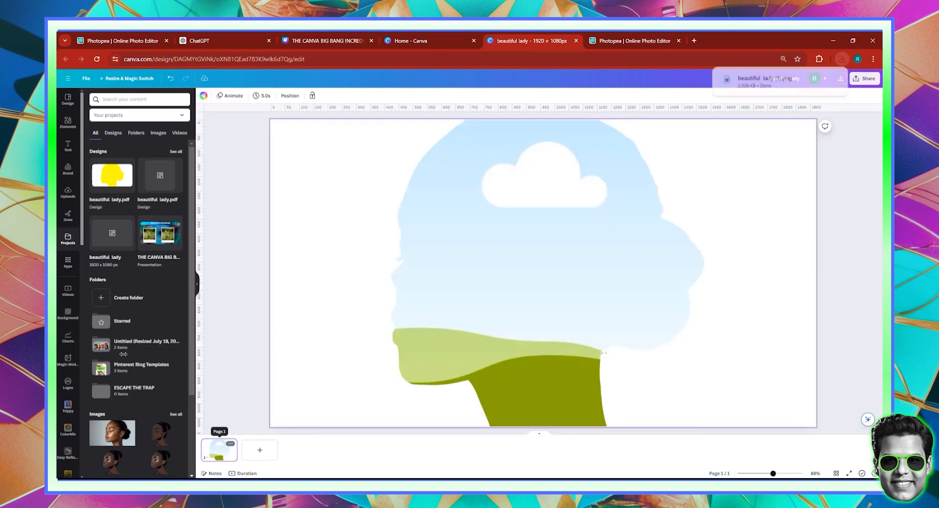
Search the Canva elements for "galaxies".
{"action": "left_click", "coordinate": [66, 128]}
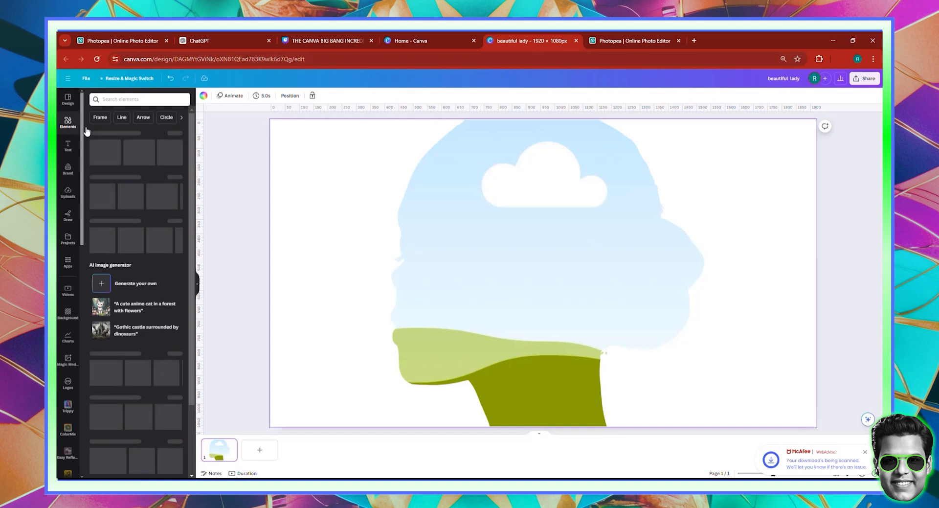
{"action": "left_click", "coordinate": [153, 97]}
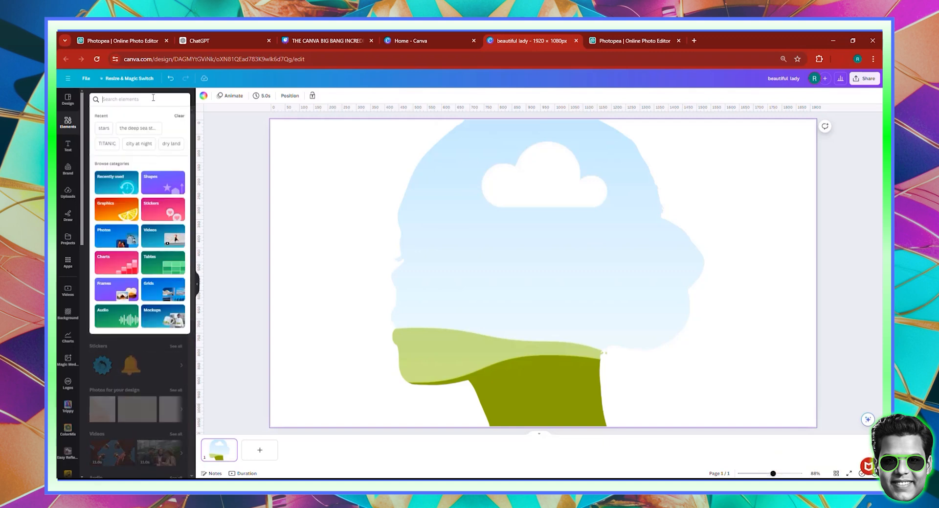
{"action": "type", "text": "galaxieis"}
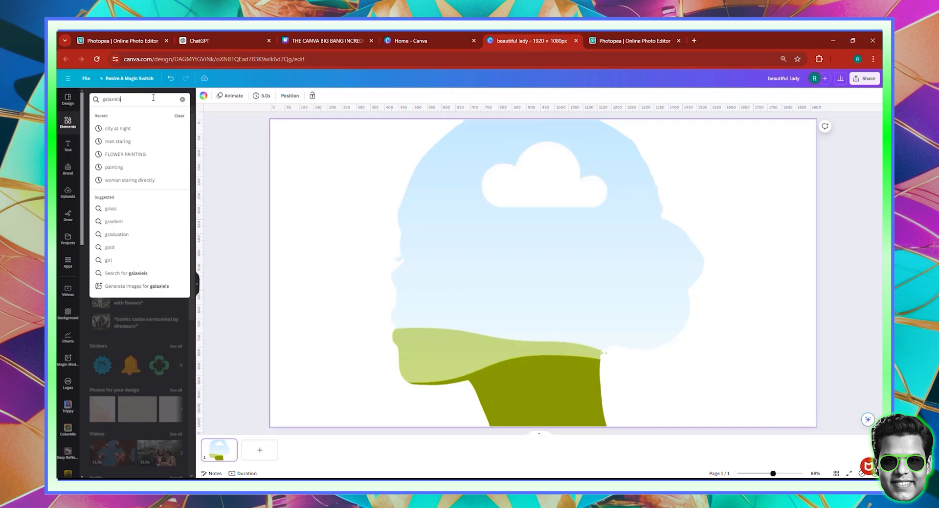
{"action": "key", "text": "Return"}
{"action": "double_click", "coordinate": [123, 99]}
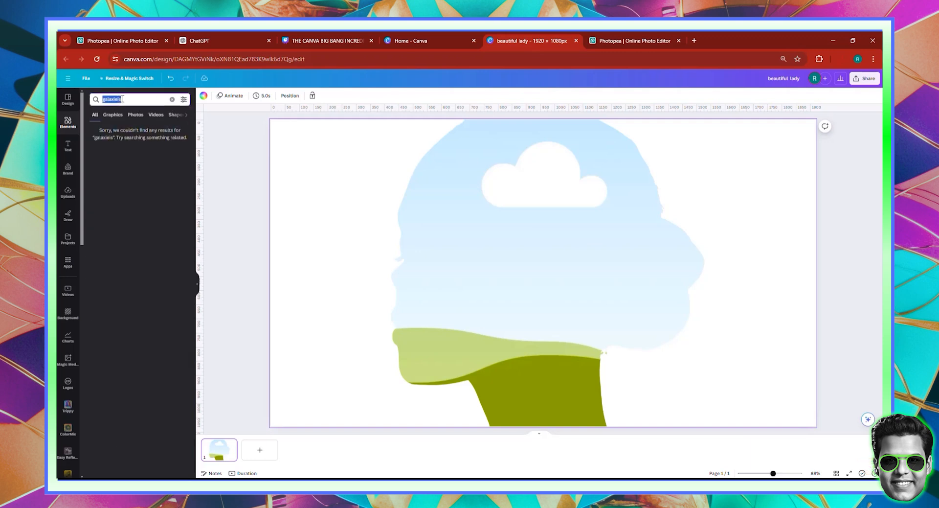
{"action": "type", "text": "galaxies"}
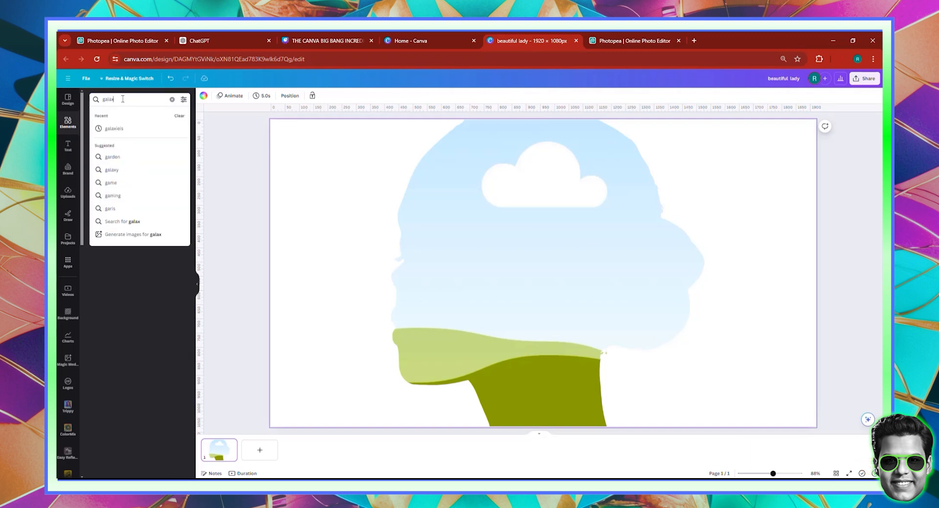
{"action": "key", "text": "Return"}
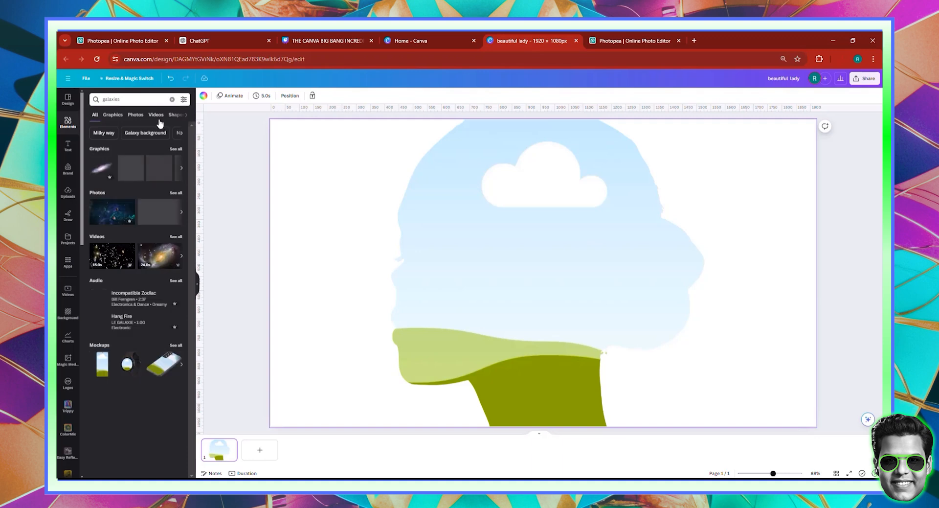
Restrict the results to videos and place the 20-second purple spiral galaxy video inside the head-shaped frame.
{"action": "left_click", "coordinate": [158, 116]}
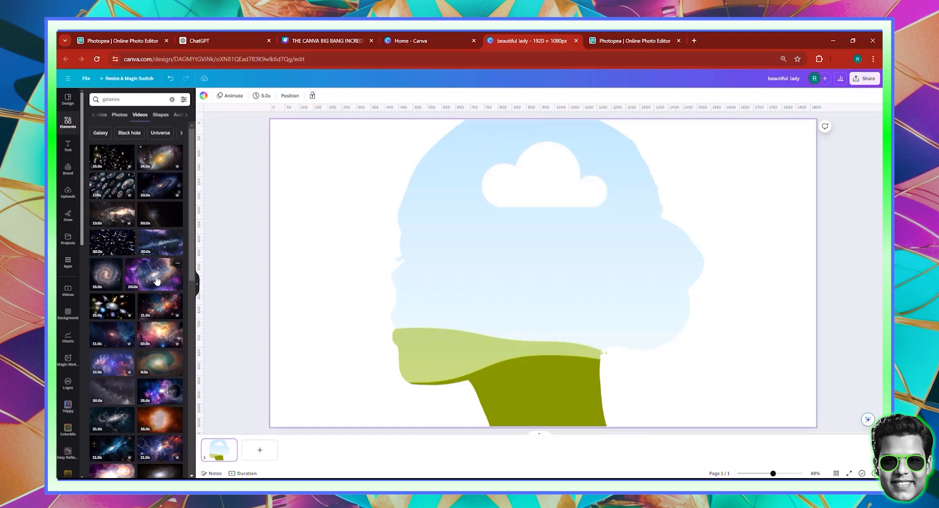
{"action": "left_click", "coordinate": [156, 281]}
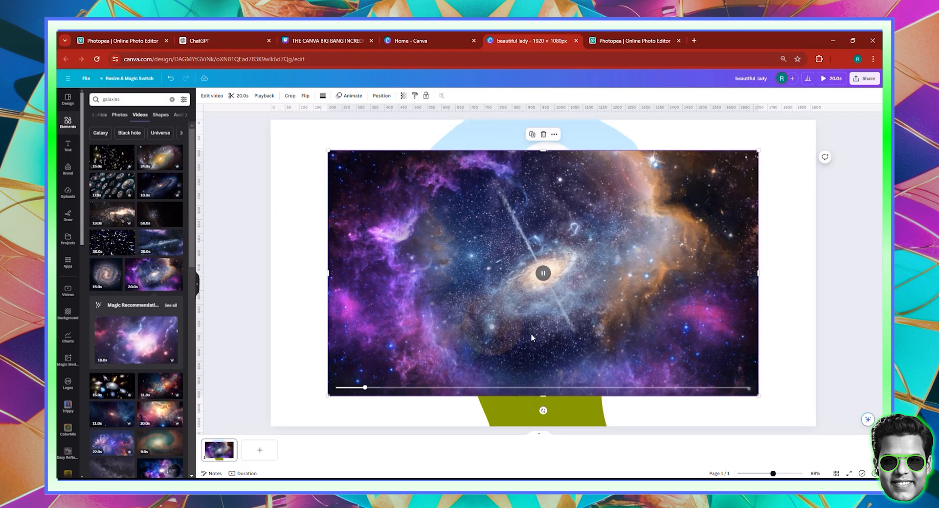
{"action": "left_click_drag", "start_coordinate": [532, 325], "coordinate": [530, 316]}
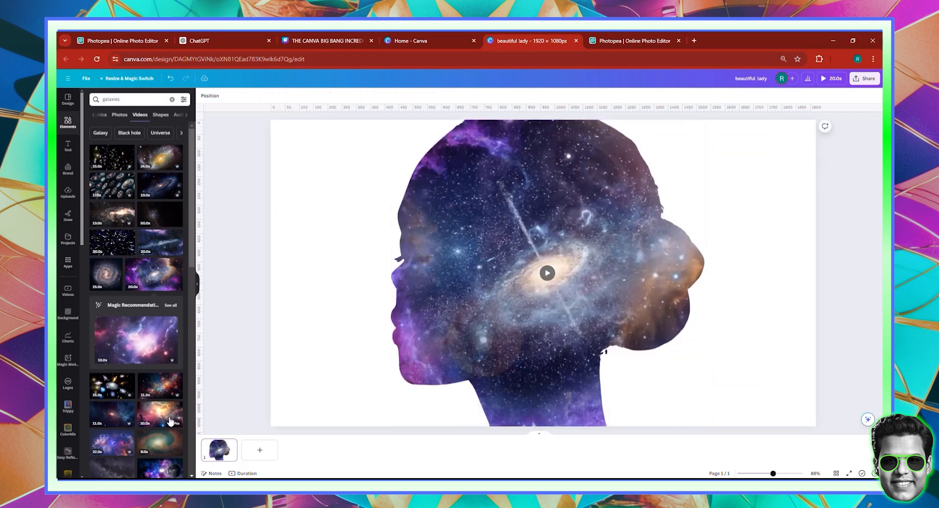
Shift the galaxy video left inside the head-shaped frame and enlarge it slightly to span the page width.
{"action": "double_click", "coordinate": [452, 243]}
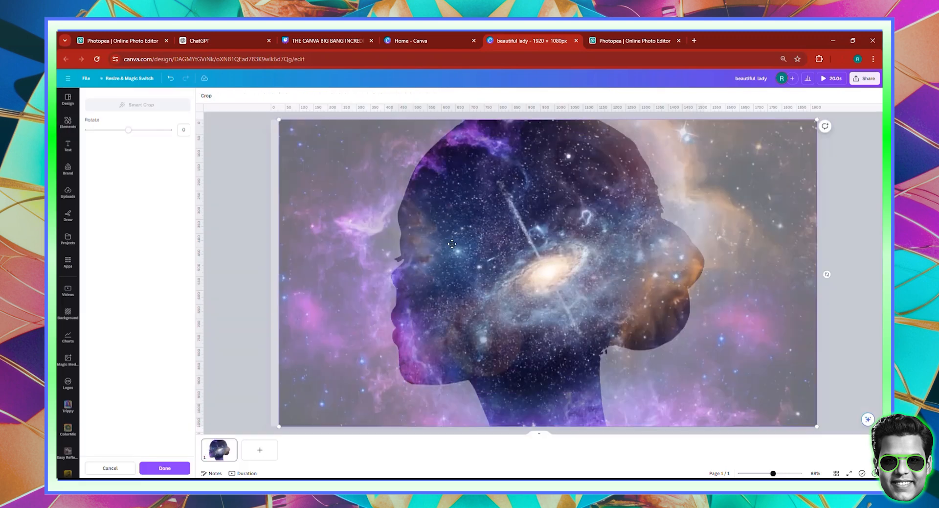
{"action": "left_click_drag", "start_coordinate": [501, 220], "coordinate": [494, 220]}
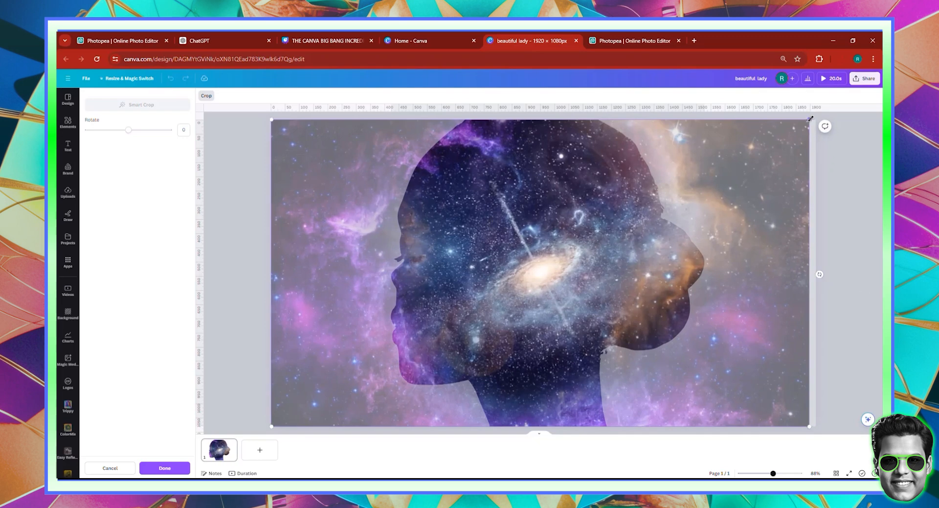
{"action": "left_click_drag", "start_coordinate": [810, 118], "coordinate": [816, 116]}
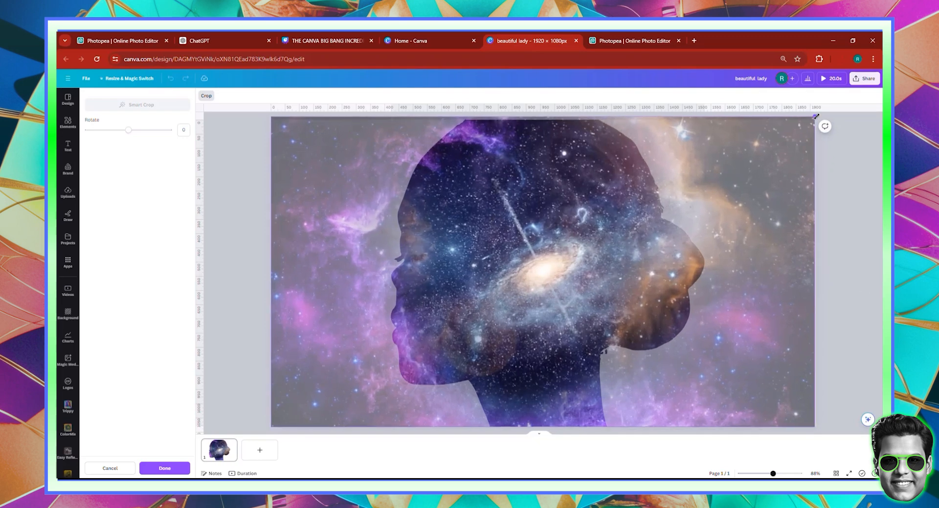
{"action": "left_click", "coordinate": [851, 238]}
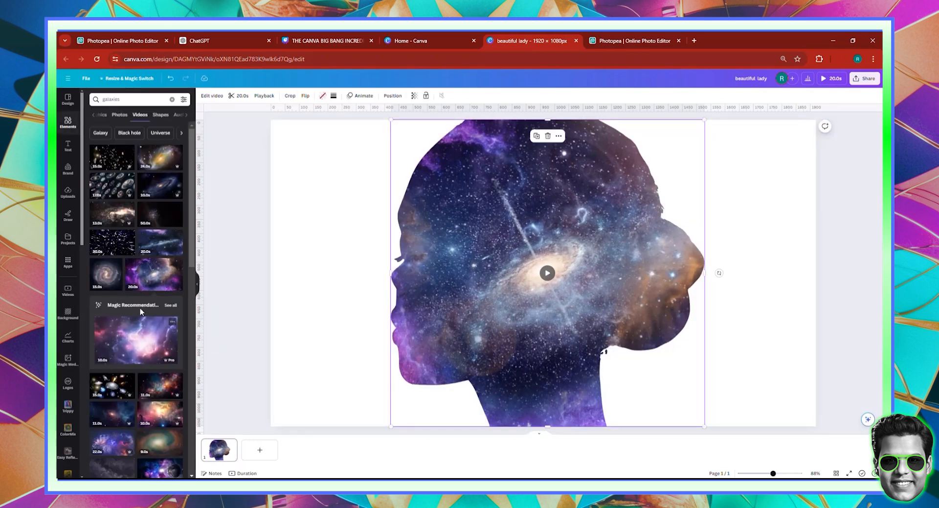
Add a second copy of the 20-second galaxy video, enlarge it to cover the page, and send it to the back.
{"action": "left_click_drag", "start_coordinate": [141, 287], "coordinate": [488, 213]}
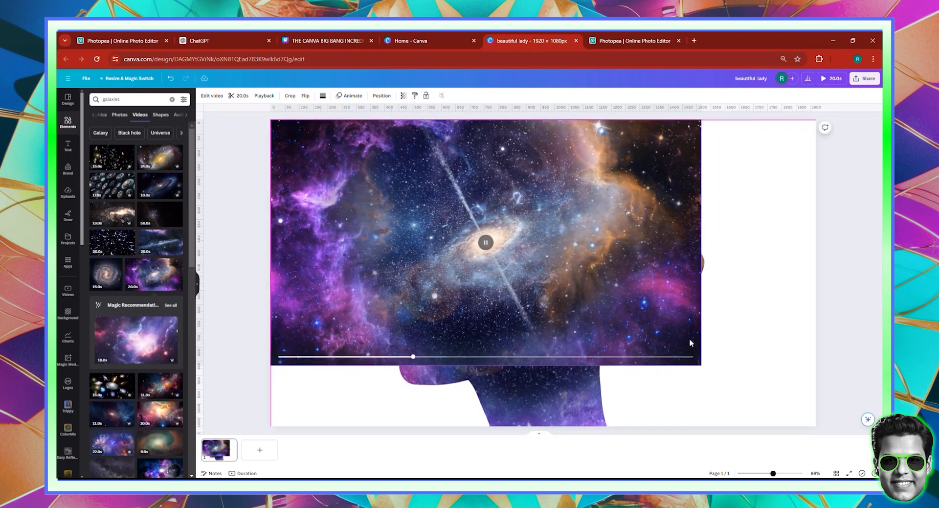
{"action": "left_click_drag", "start_coordinate": [701, 365], "coordinate": [810, 442]}
{"action": "left_click_drag", "start_coordinate": [799, 407], "coordinate": [797, 401]}
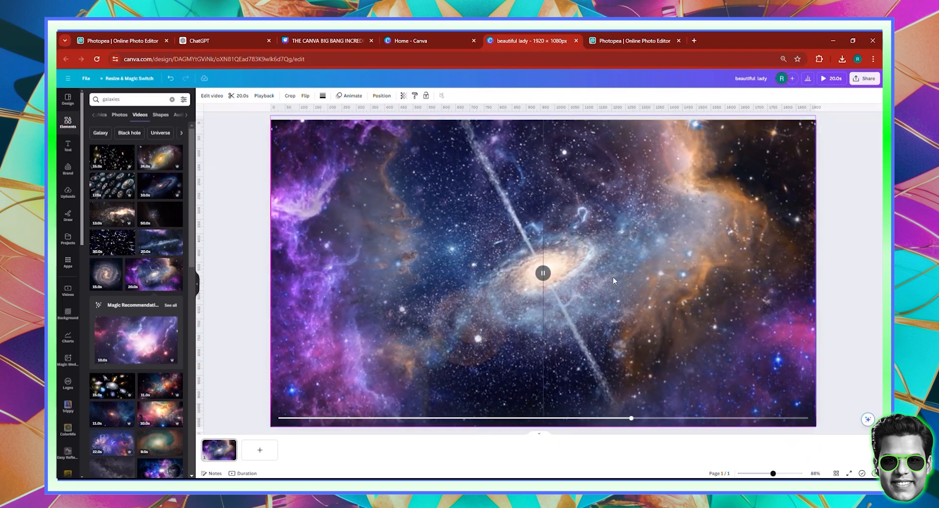
{"action": "left_click", "coordinate": [382, 95]}
{"action": "left_click", "coordinate": [174, 127]}
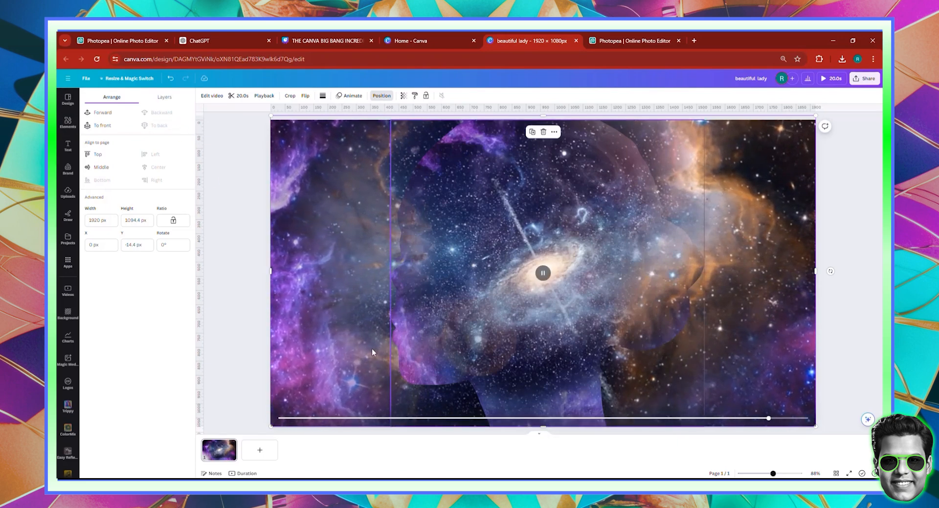
{"action": "left_click", "coordinate": [247, 289]}
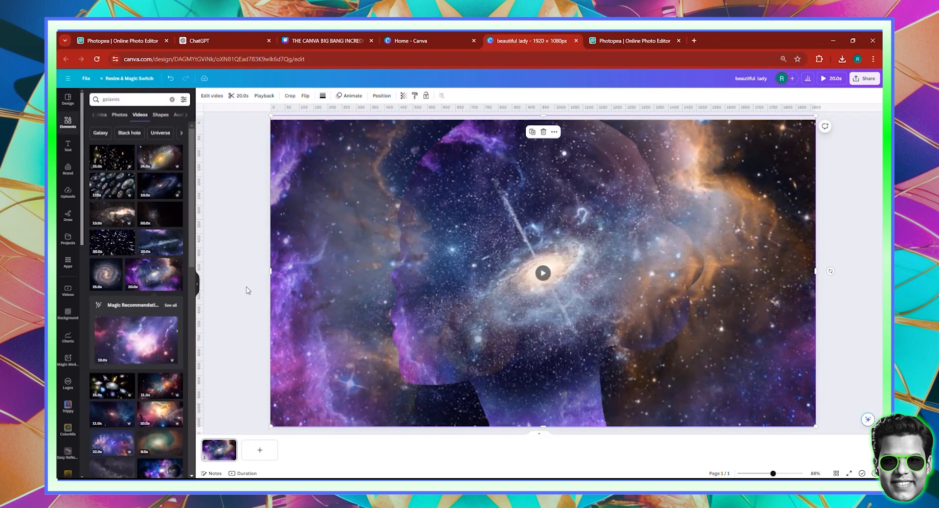
Upload the downloaded file "beautiful lady (1).png" to Canva and add it to the page.
{"action": "left_click", "coordinate": [842, 59]}
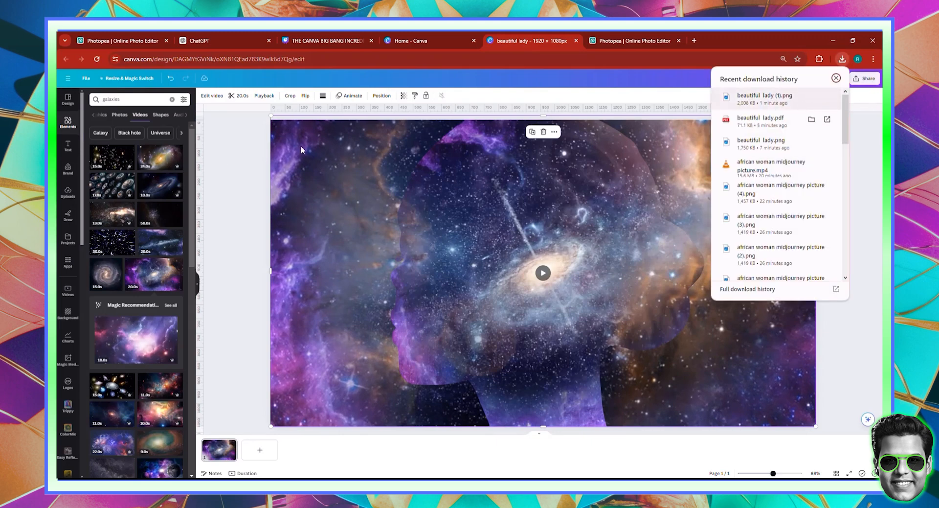
{"action": "left_click_drag", "start_coordinate": [762, 99], "coordinate": [143, 218]}
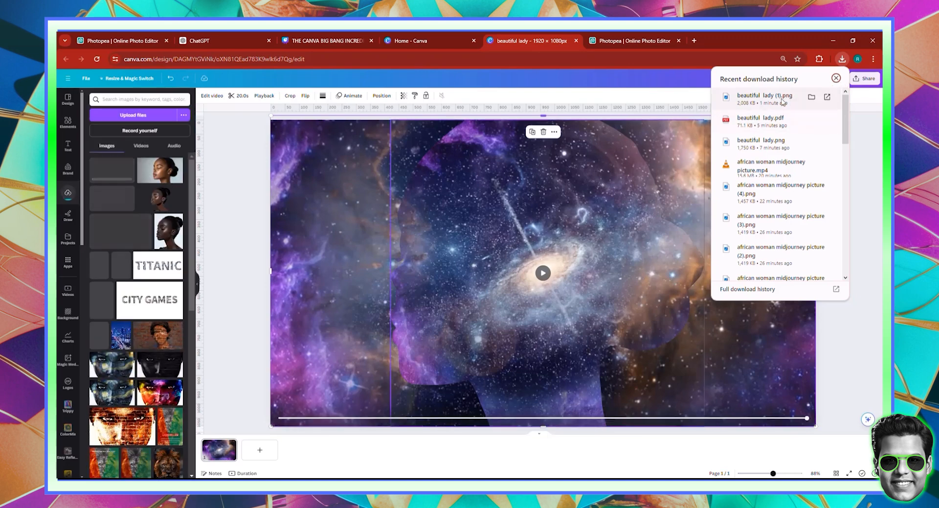
{"action": "left_click_drag", "start_coordinate": [761, 98], "coordinate": [120, 197]}
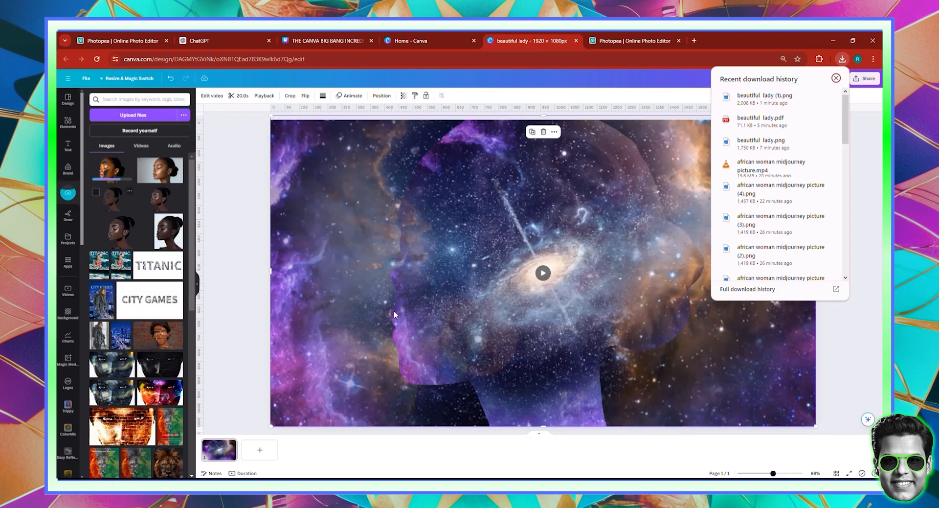
{"action": "left_click", "coordinate": [111, 170]}
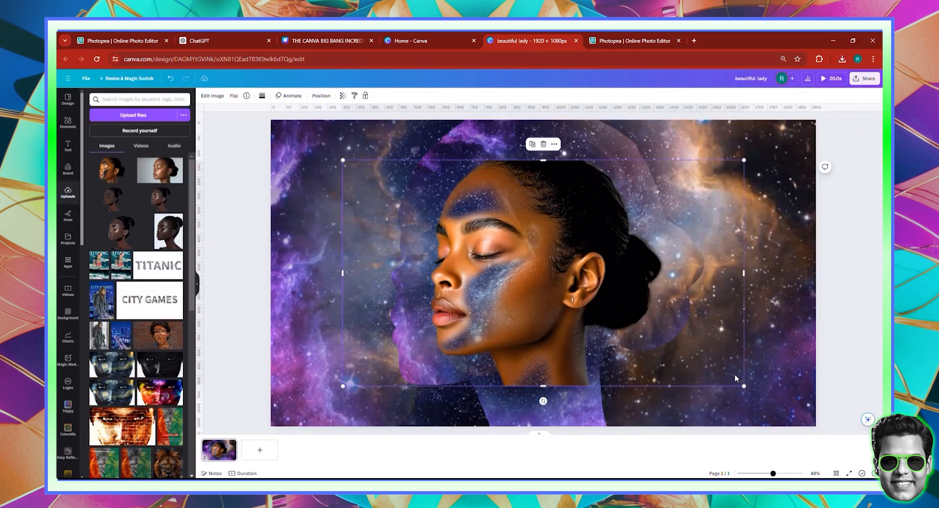
Align the semi-transparent portrait with the page's top-left corner and enlarge it to fill the page over the head-shaped frame.
{"action": "left_click_drag", "start_coordinate": [735, 376], "coordinate": [593, 304]}
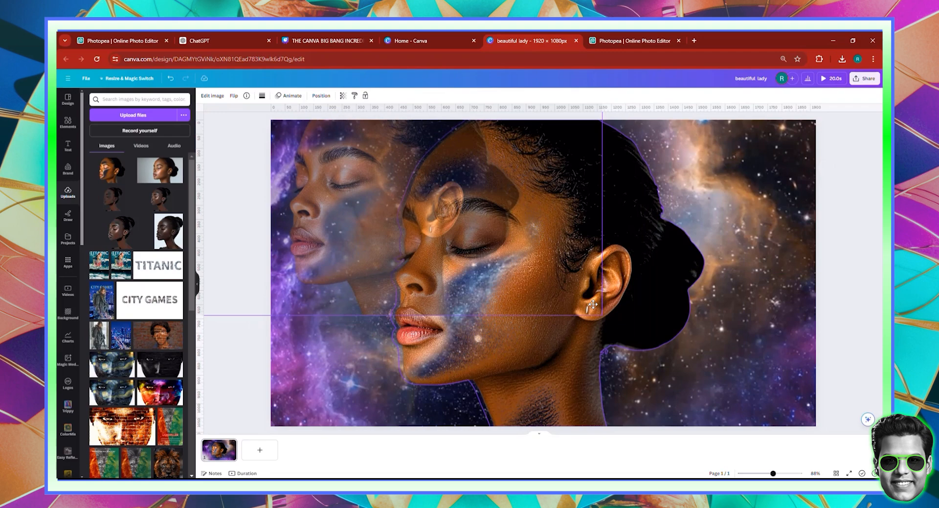
{"action": "left_click_drag", "start_coordinate": [593, 304], "coordinate": [615, 309]}
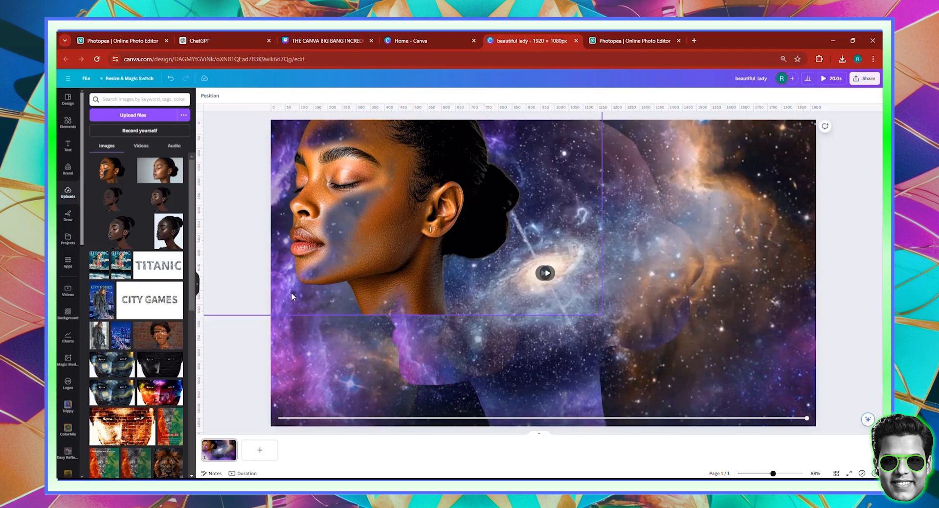
{"action": "left_click_drag", "start_coordinate": [291, 293], "coordinate": [351, 376]}
{"action": "left_click_drag", "start_coordinate": [303, 214], "coordinate": [292, 159]}
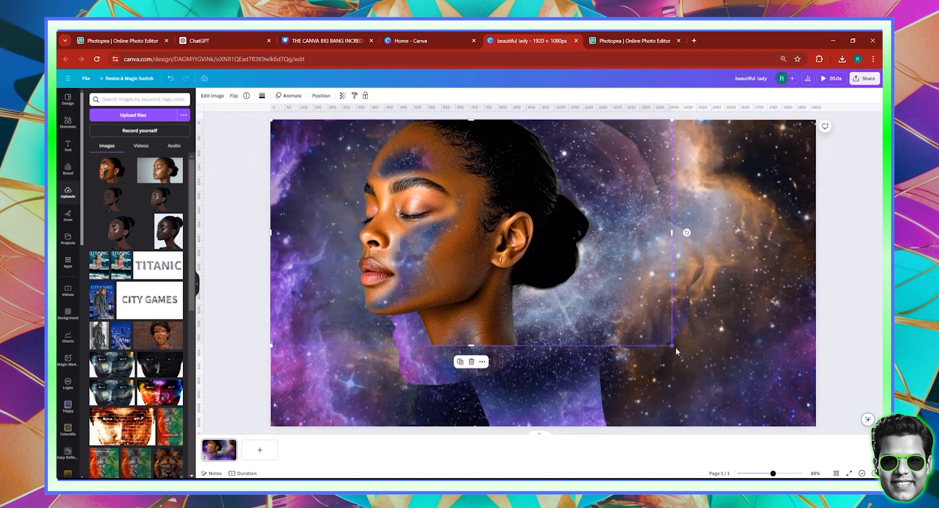
{"action": "left_click_drag", "start_coordinate": [672, 345], "coordinate": [813, 433]}
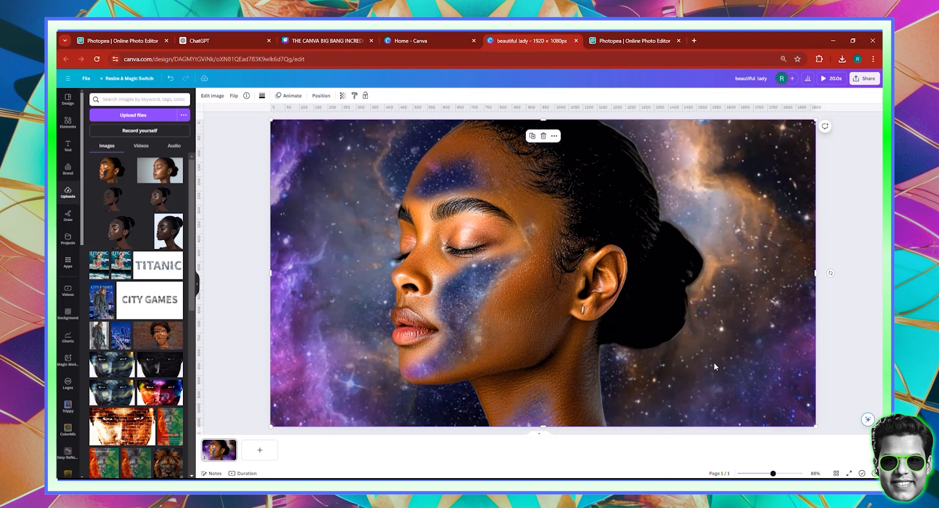
Delete the full-page galaxy video behind the portrait and realign the portrait over the head-shaped frame.
{"action": "left_click_drag", "start_coordinate": [854, 338], "coordinate": [862, 338]}
{"action": "left_click", "coordinate": [296, 363]}
{"action": "key", "text": "Delete"}
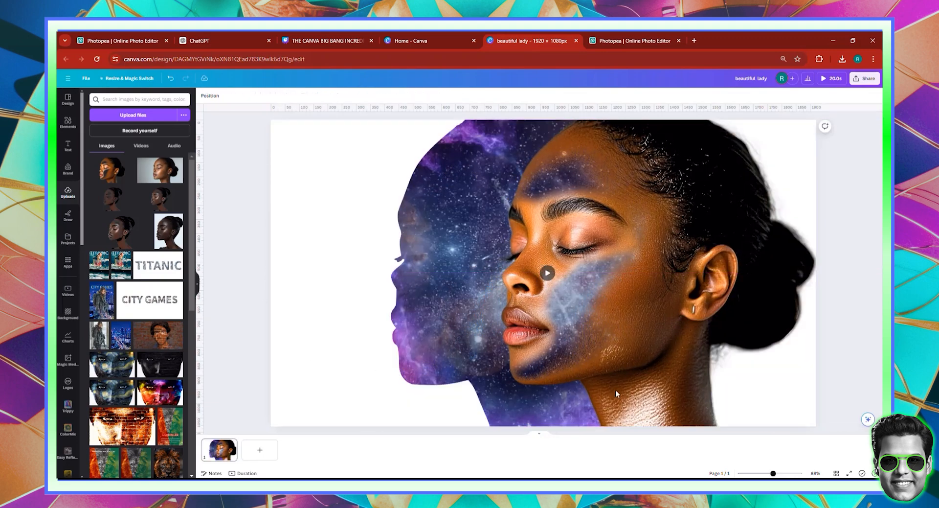
{"action": "left_click_drag", "start_coordinate": [787, 413], "coordinate": [698, 413]}
{"action": "left_click_drag", "start_coordinate": [798, 425], "coordinate": [776, 423]}
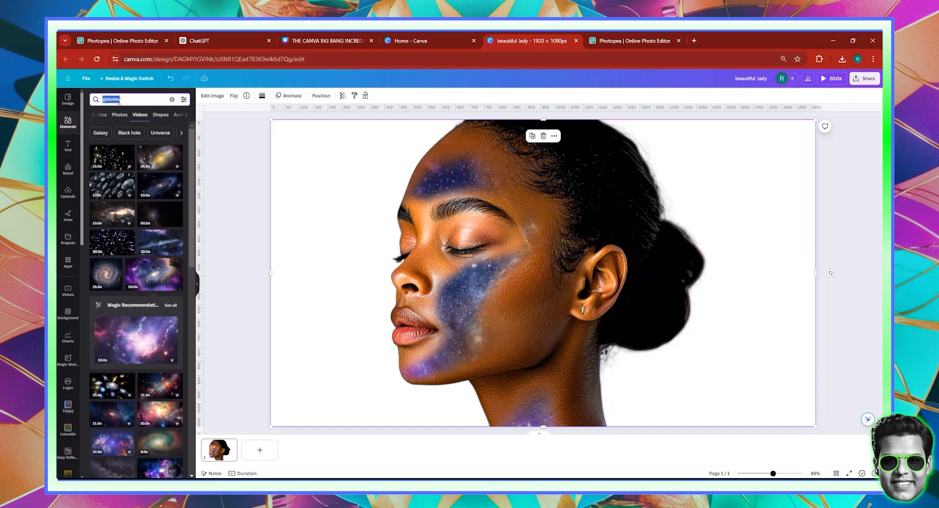
Search the Canva video elements for "deep blue sea".
{"action": "type", "text": "de"}
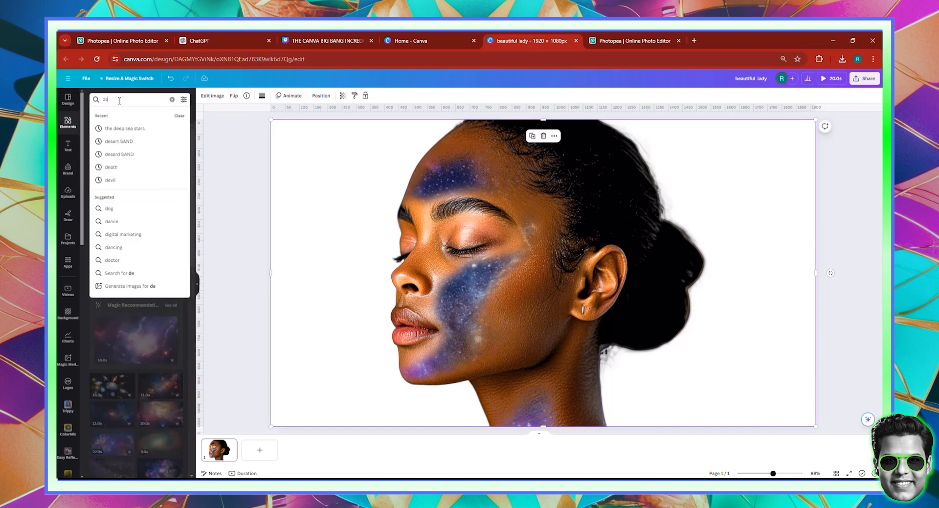
{"action": "type", "text": "ep blue sea"}
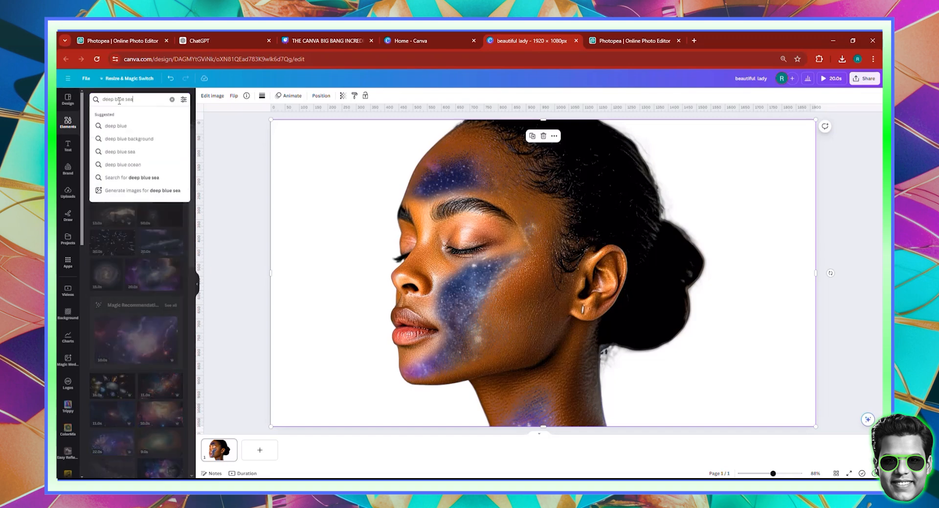
{"action": "key", "text": "Return"}
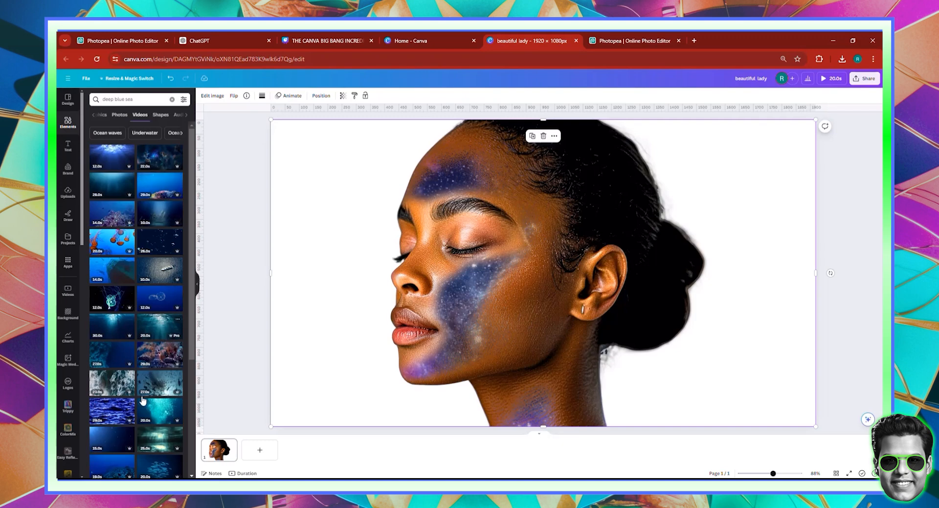
Set the 20-second turquoise underwater bubbles video as the page background and preview the design in full screen.
{"action": "left_click", "coordinate": [157, 408]}
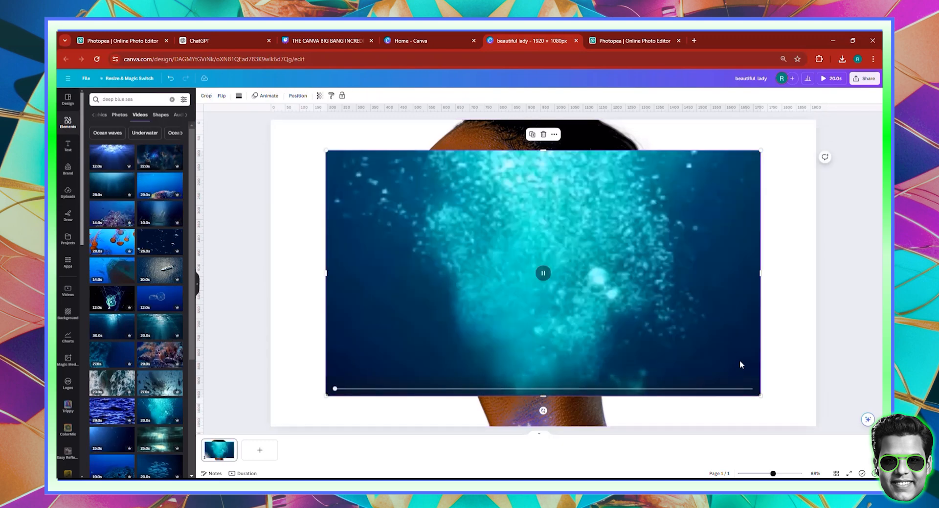
{"action": "right_click", "coordinate": [734, 340]}
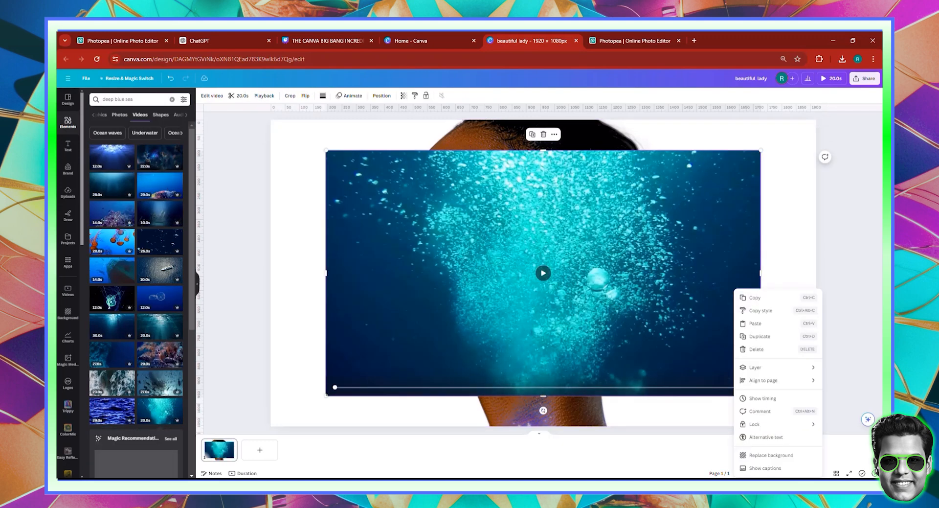
{"action": "left_click", "coordinate": [775, 455]}
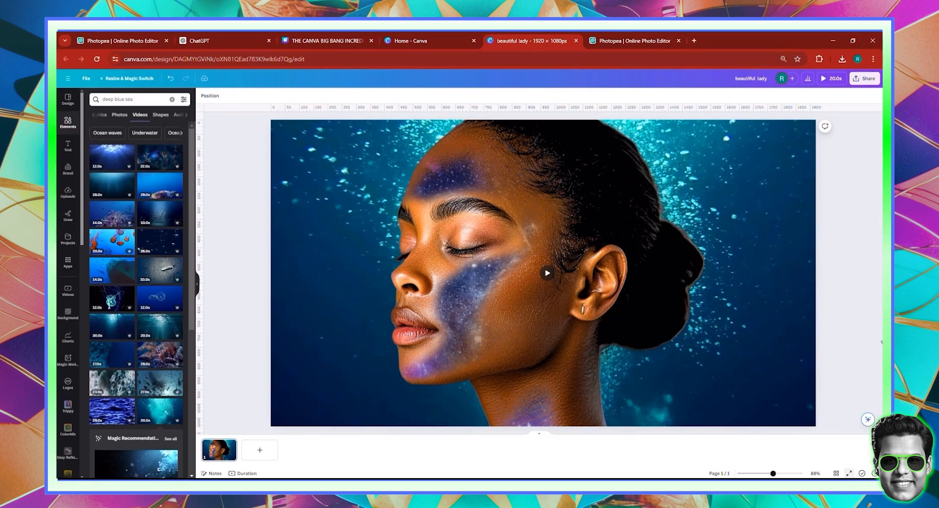
{"action": "left_click", "coordinate": [850, 473]}
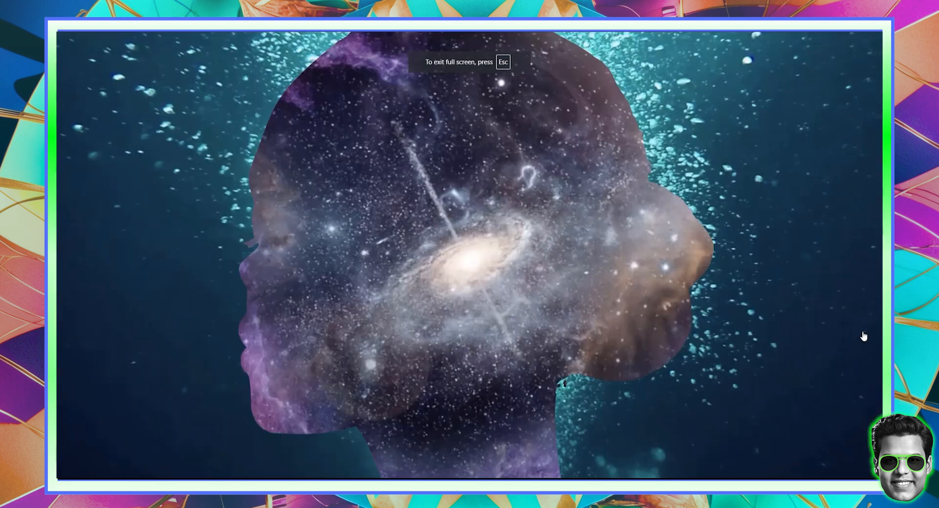